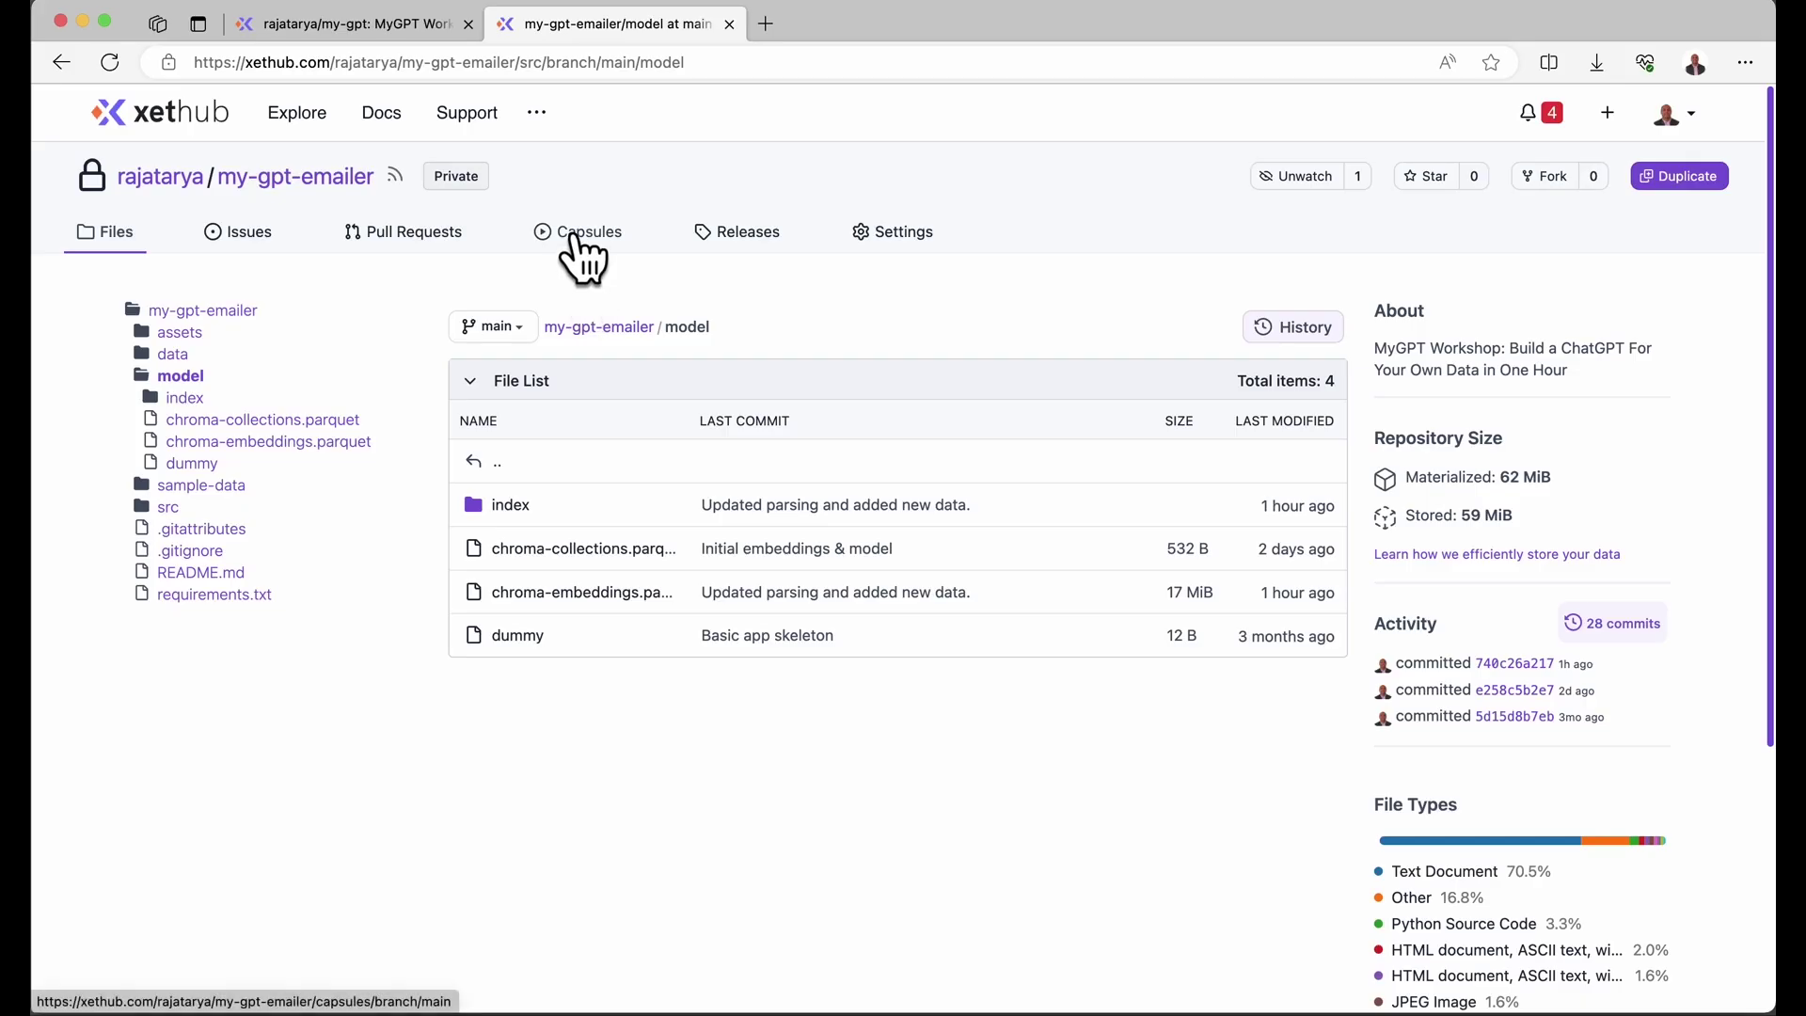
# Check the capsule settings (gradio SDK, src/app.py, OPENAI_API_KEY secret) and deploy branch main.
pyautogui.click(583, 240)
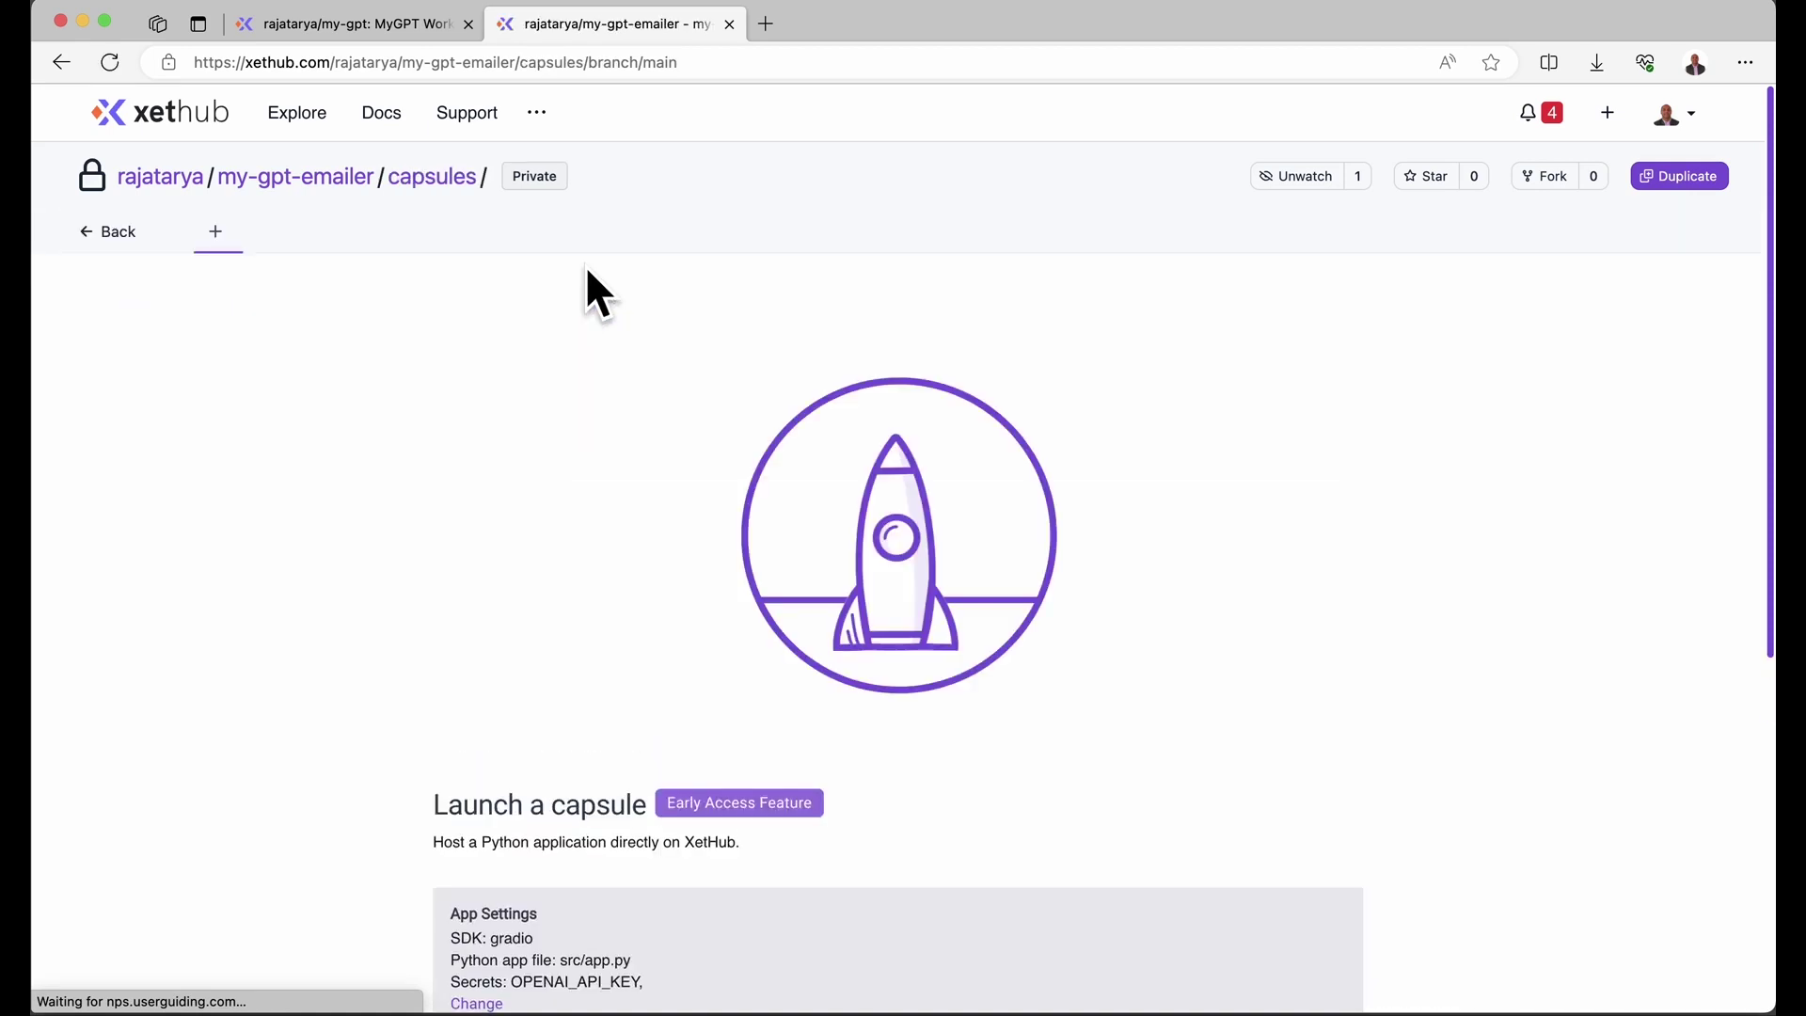
pyautogui.scroll(-1, 353, 628)
pyautogui.scroll(-1, 315, 606)
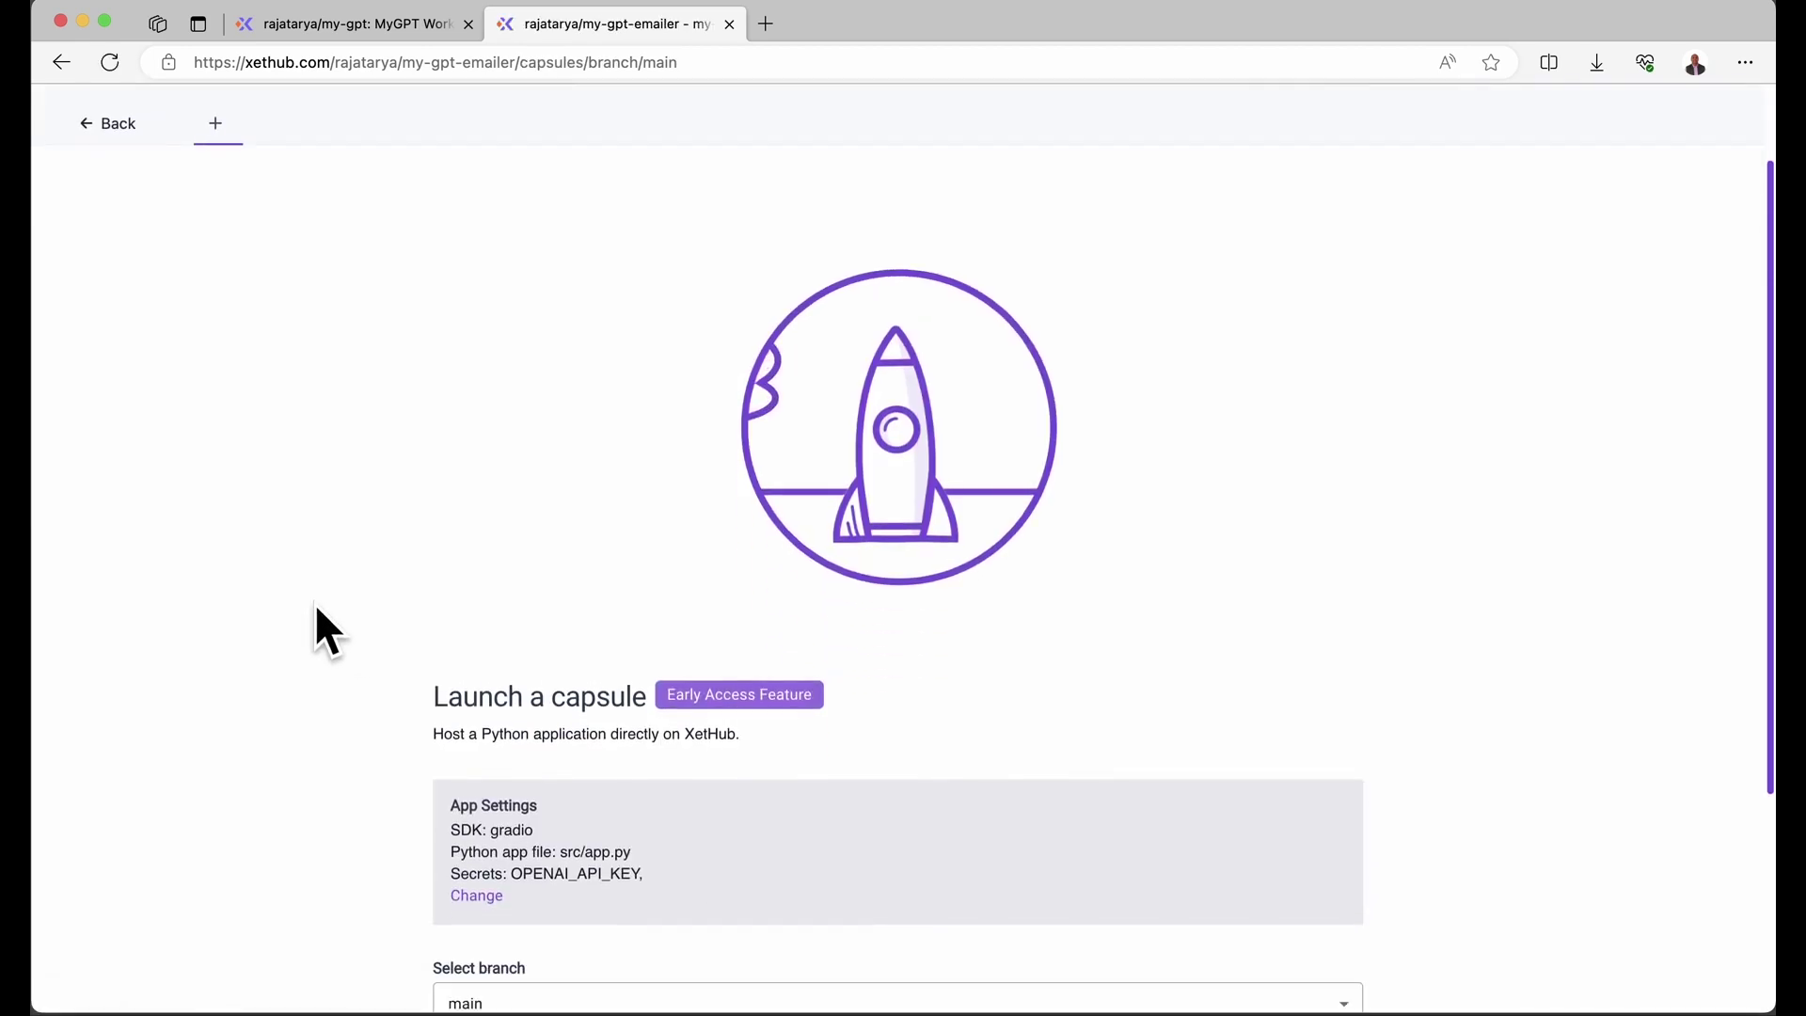
pyautogui.scroll(1, 315, 603)
pyautogui.scroll(-2, 315, 603)
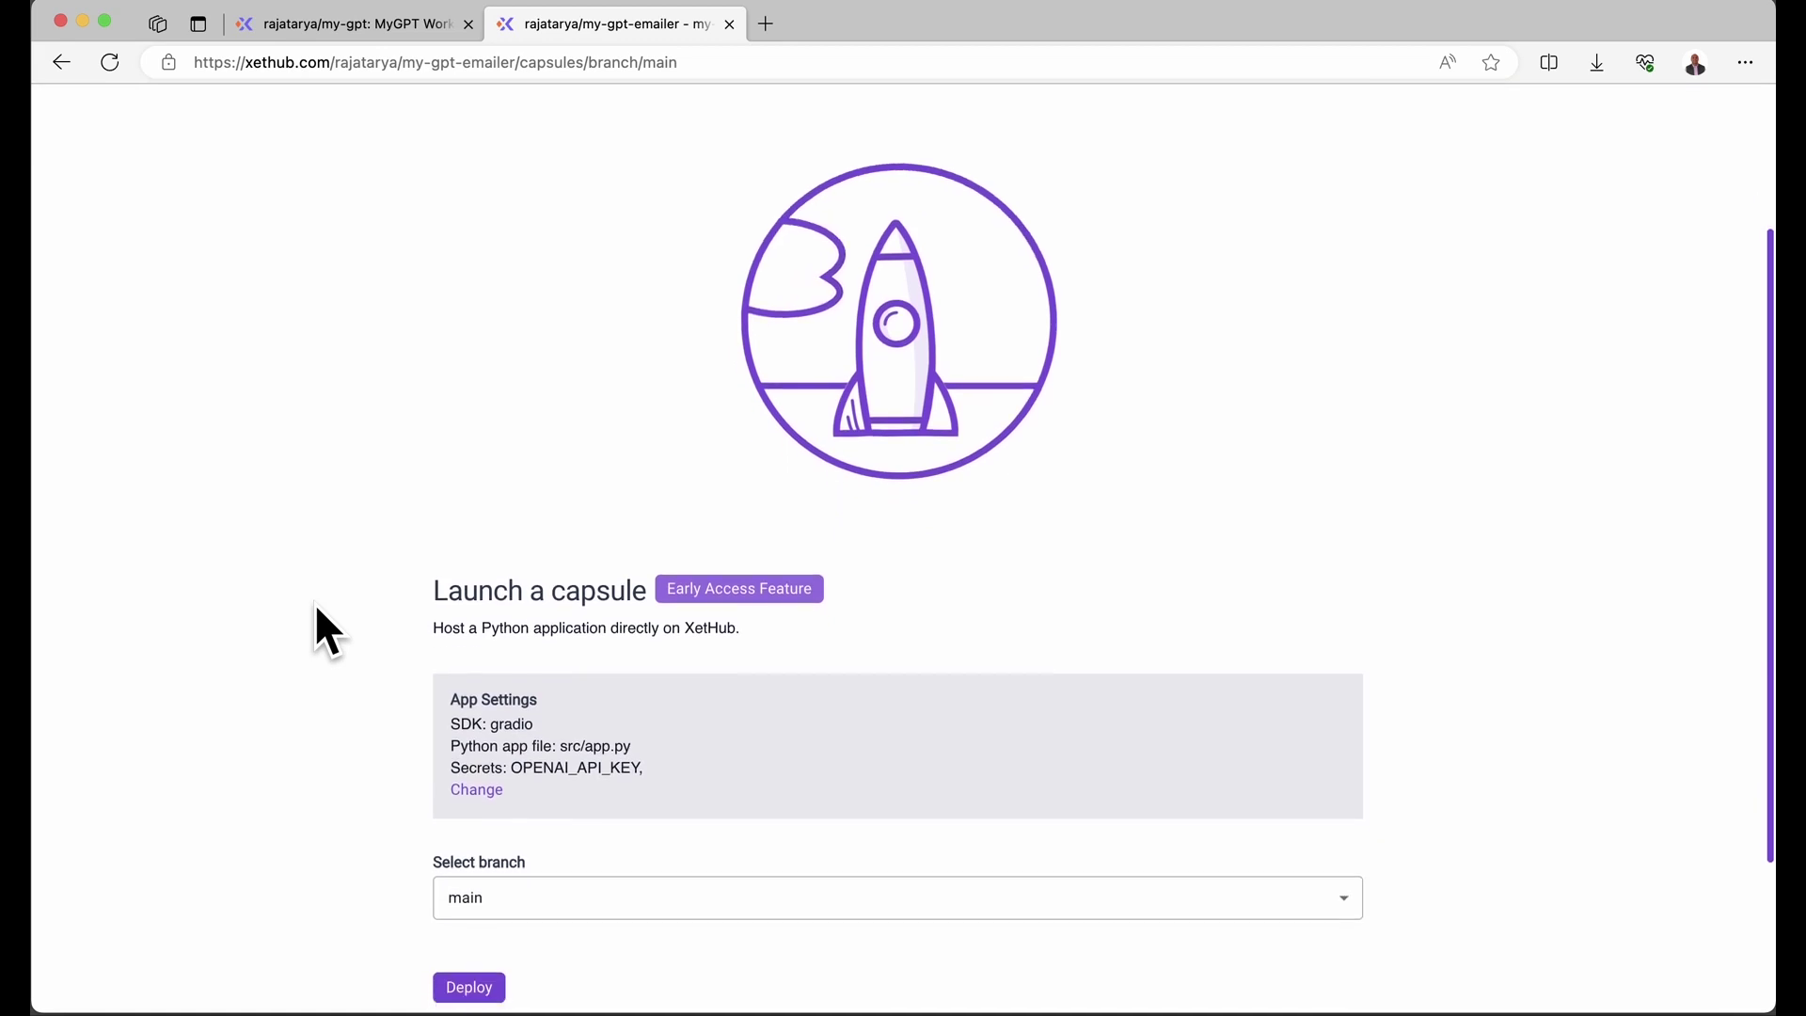
pyautogui.scroll(-2, 314, 603)
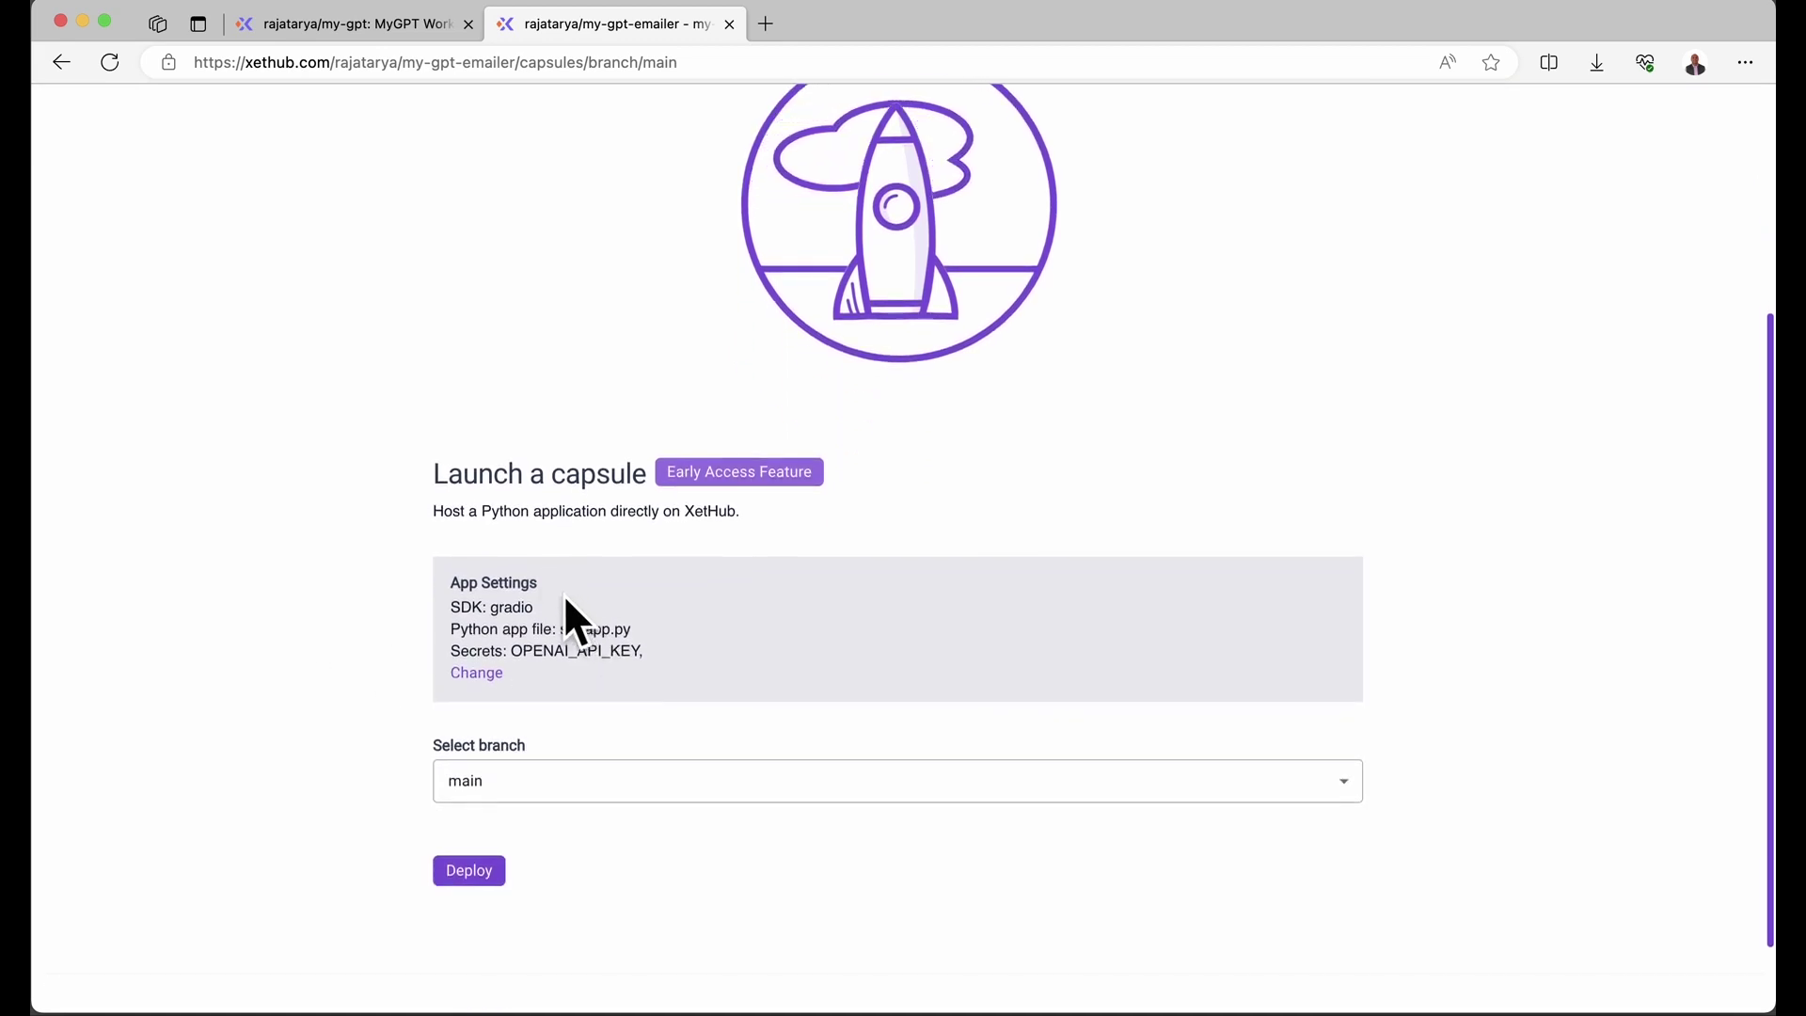
pyautogui.doubleClick(511, 609)
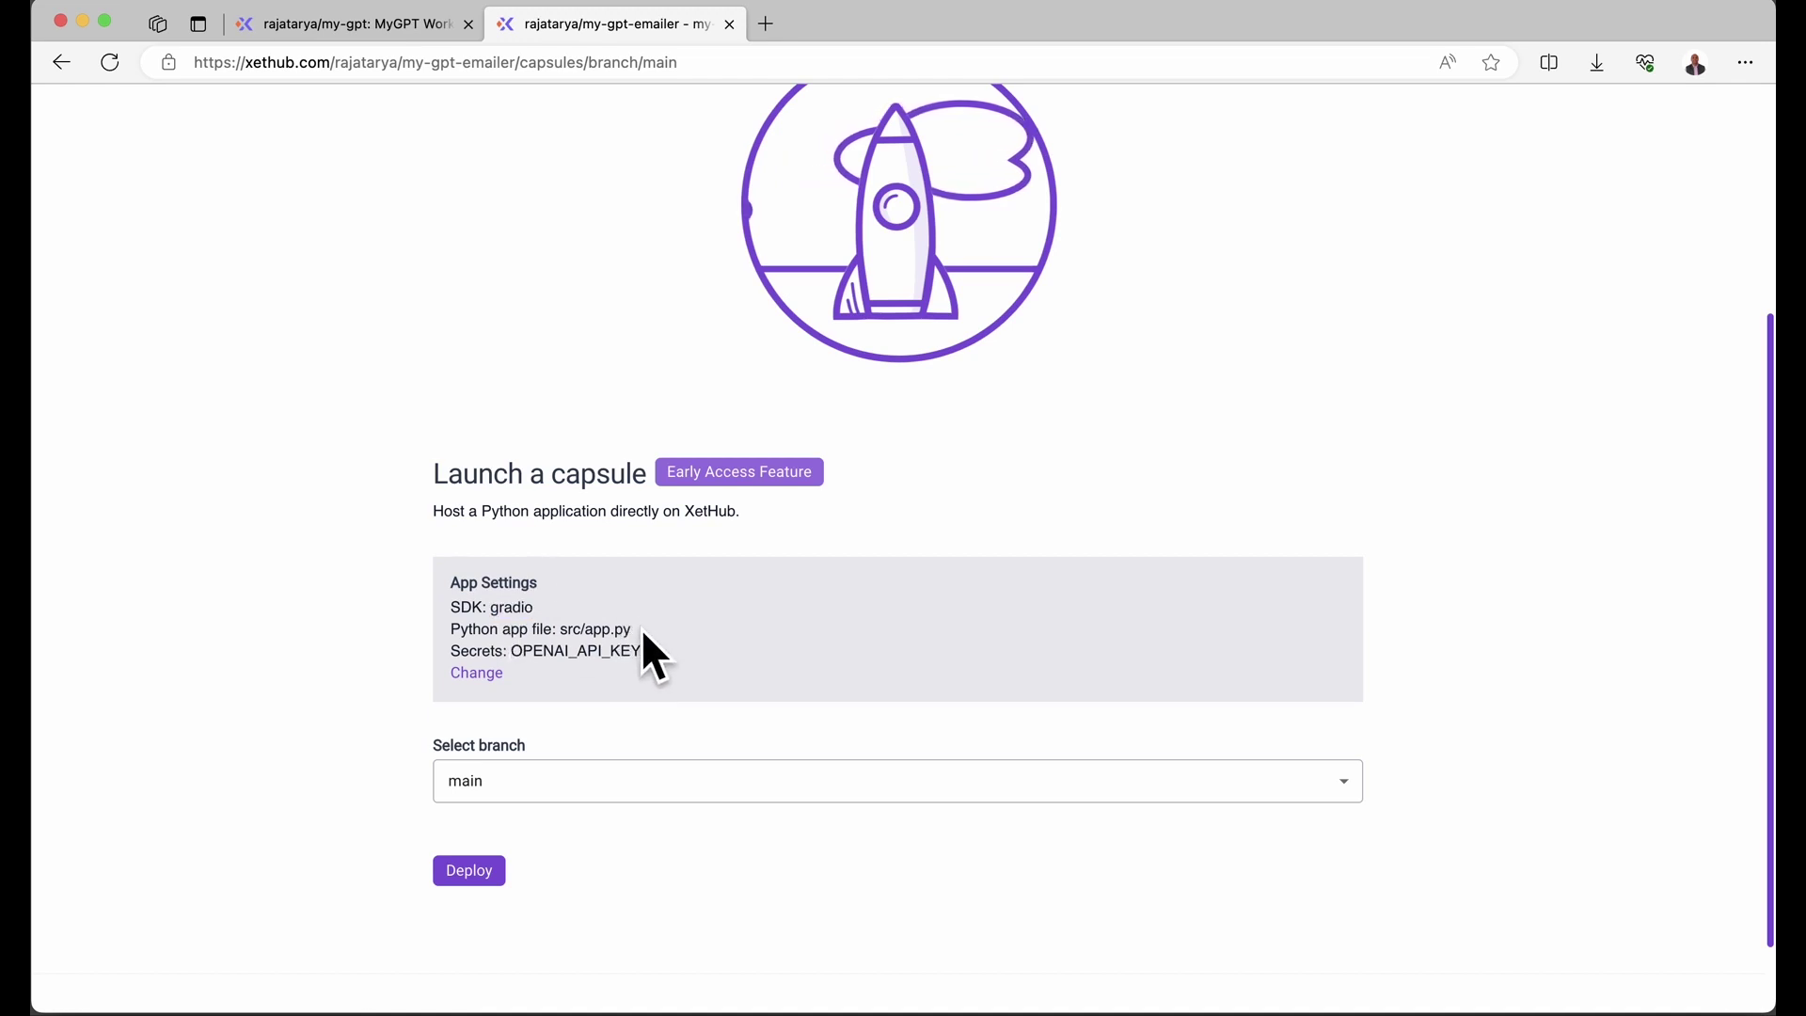
pyautogui.moveTo(633, 629); pyautogui.dragTo(472, 630)
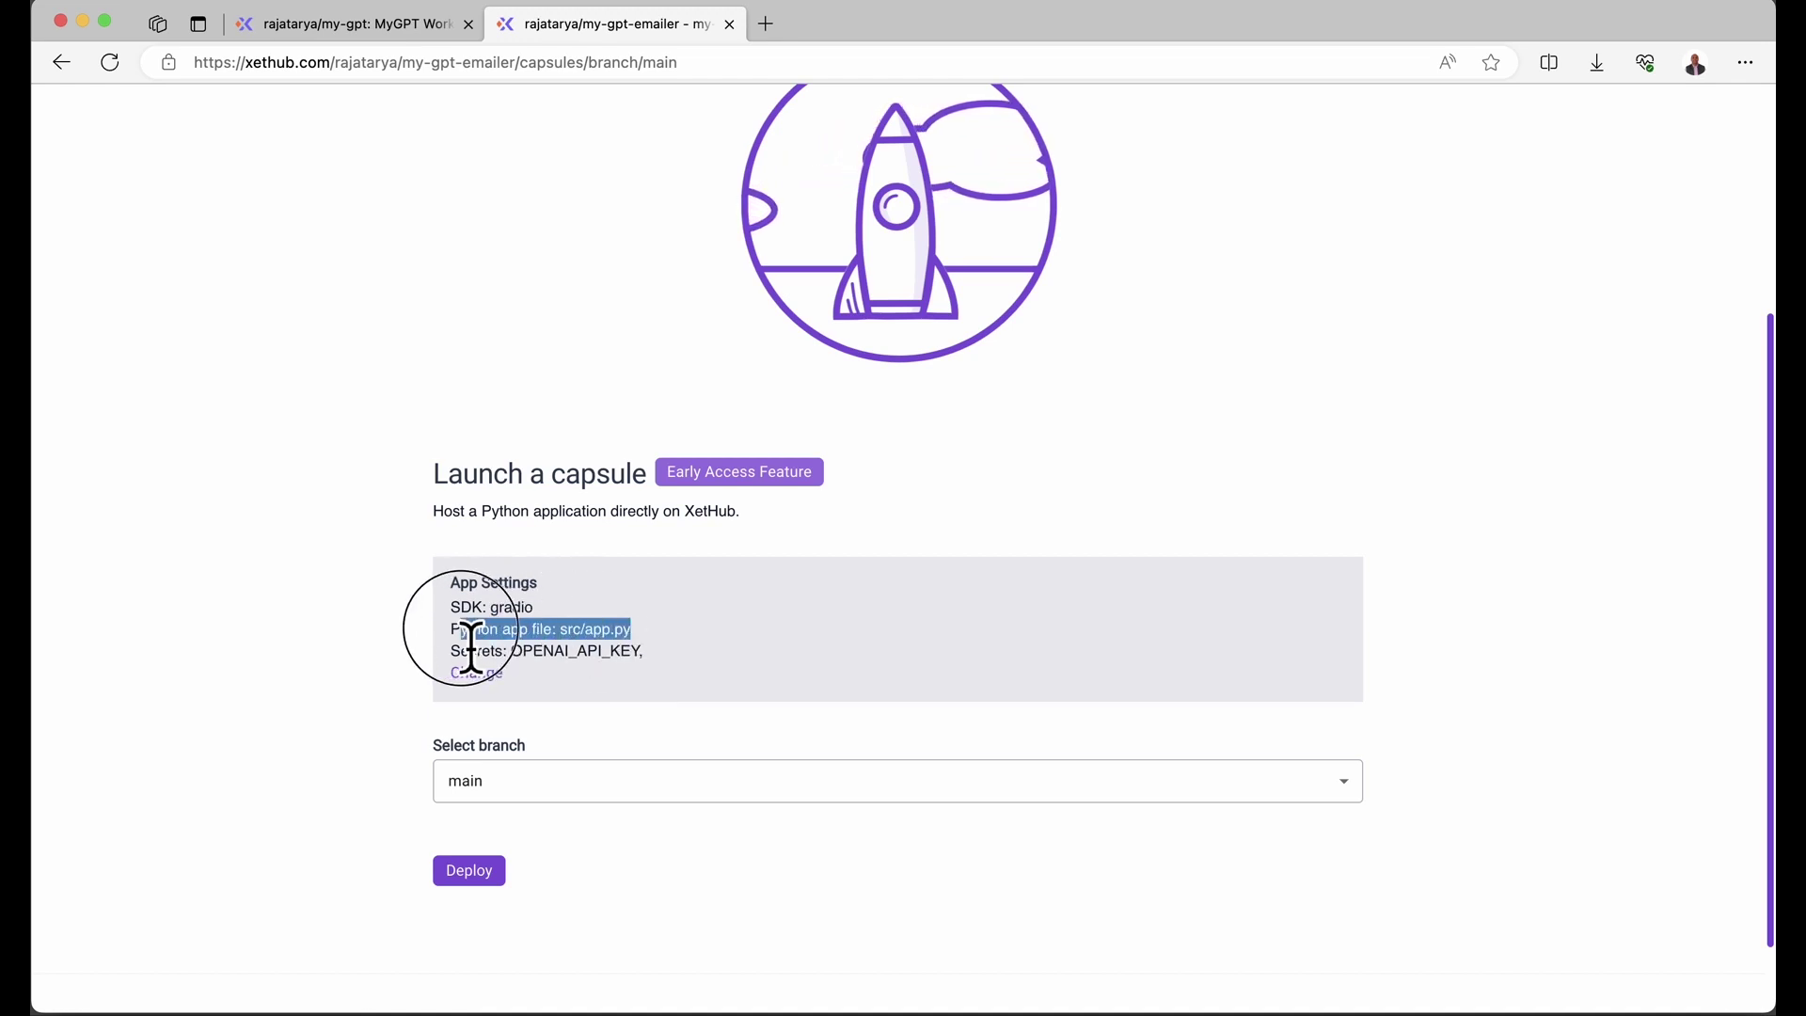
pyautogui.click(631, 632)
pyautogui.moveTo(643, 652); pyautogui.dragTo(462, 660)
pyautogui.click(739, 638)
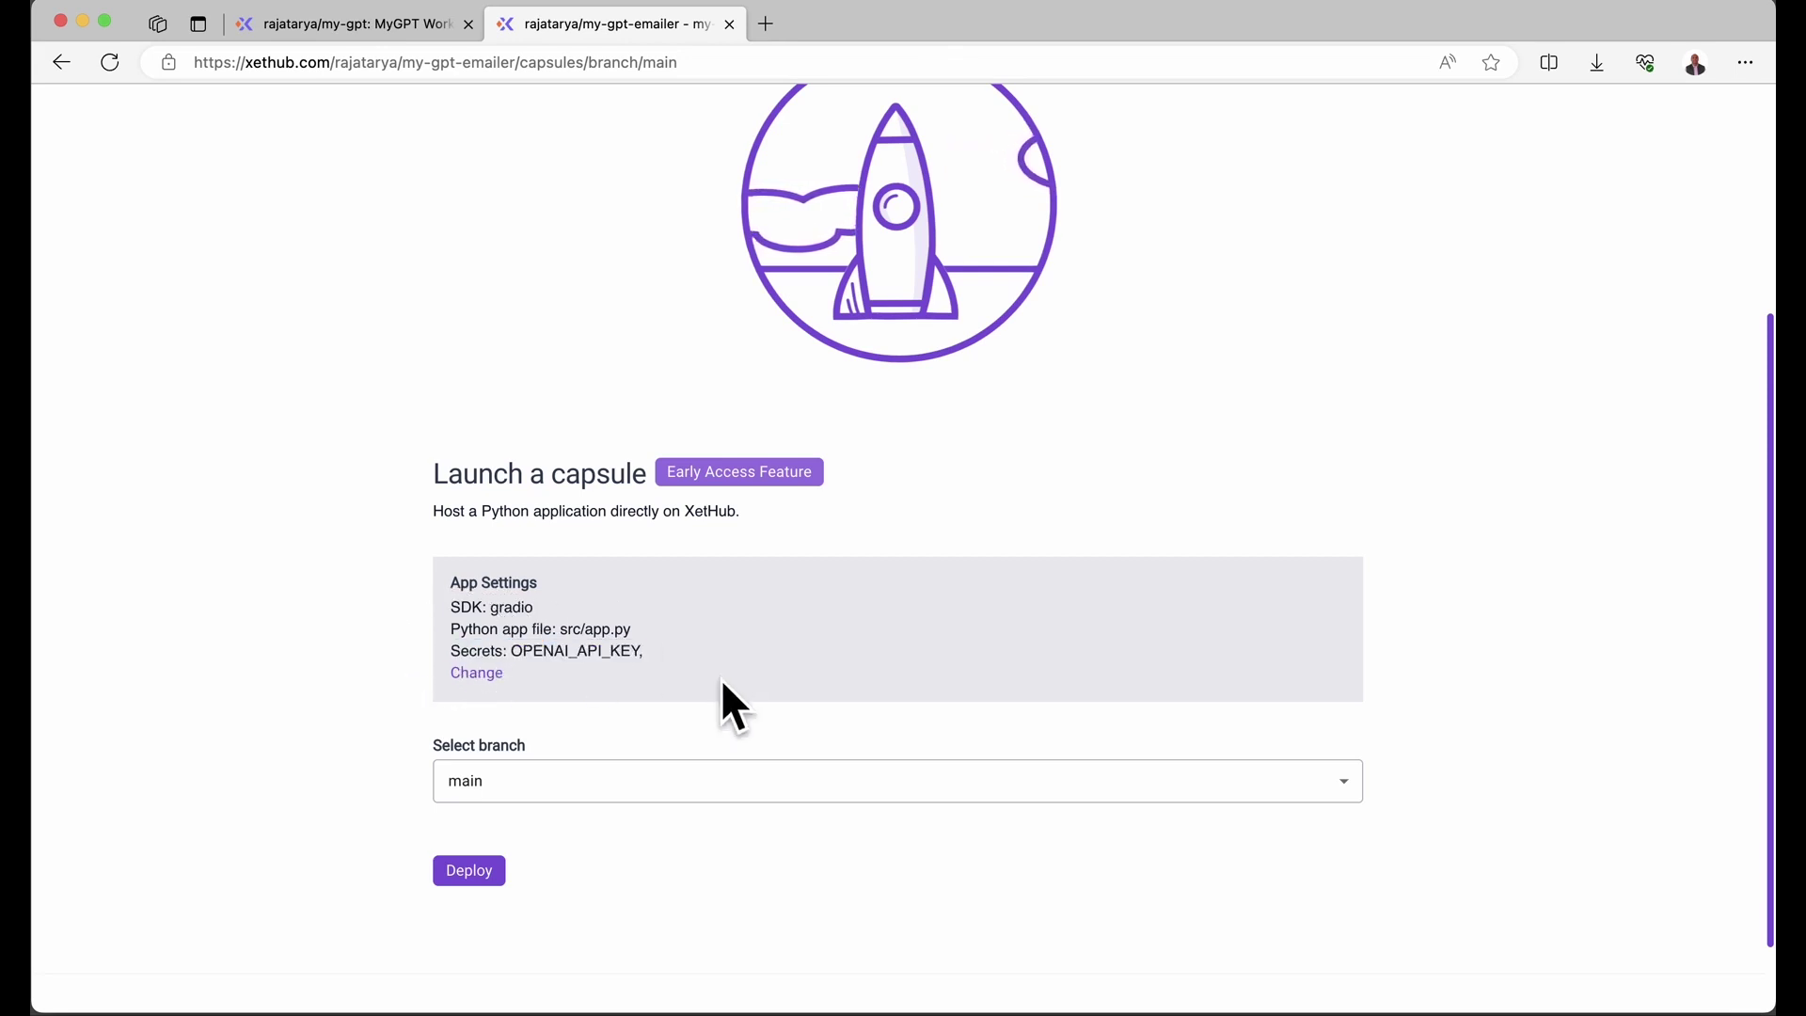
pyautogui.click(474, 873)
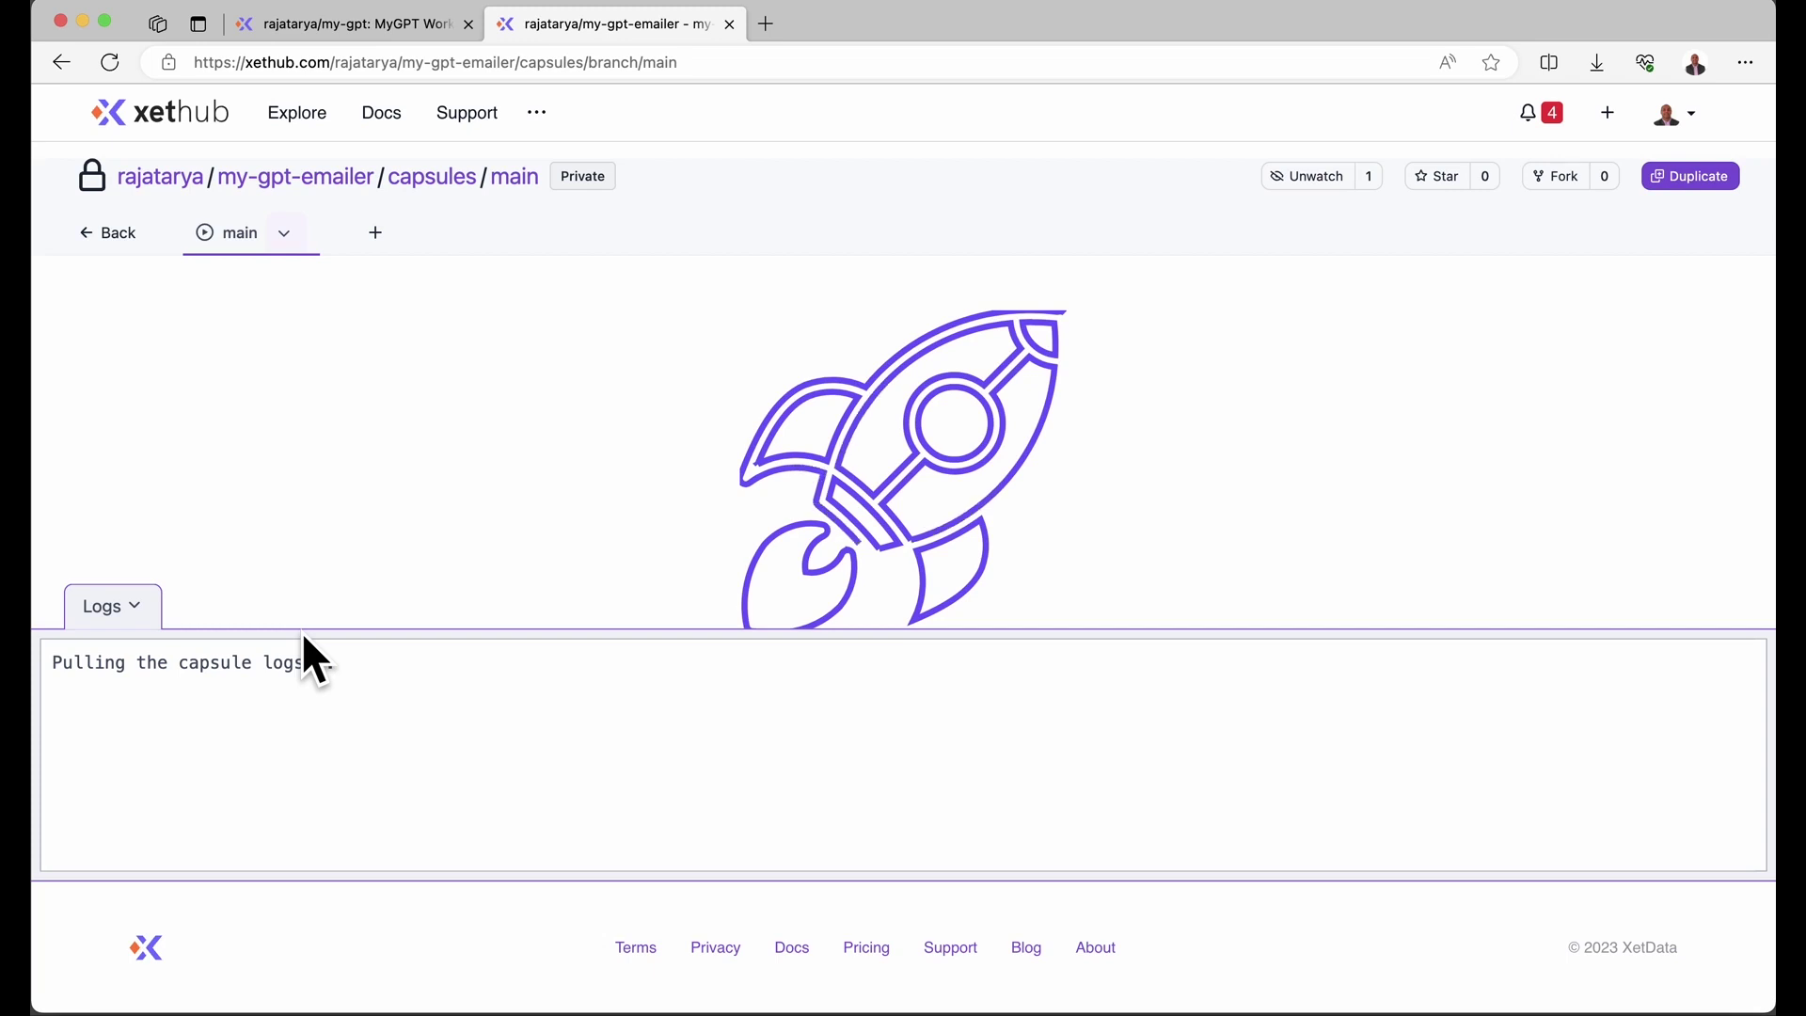
# Reload the capsule page so the My GPT app using text-davinci-003 appears.
pyautogui.click(111, 62)
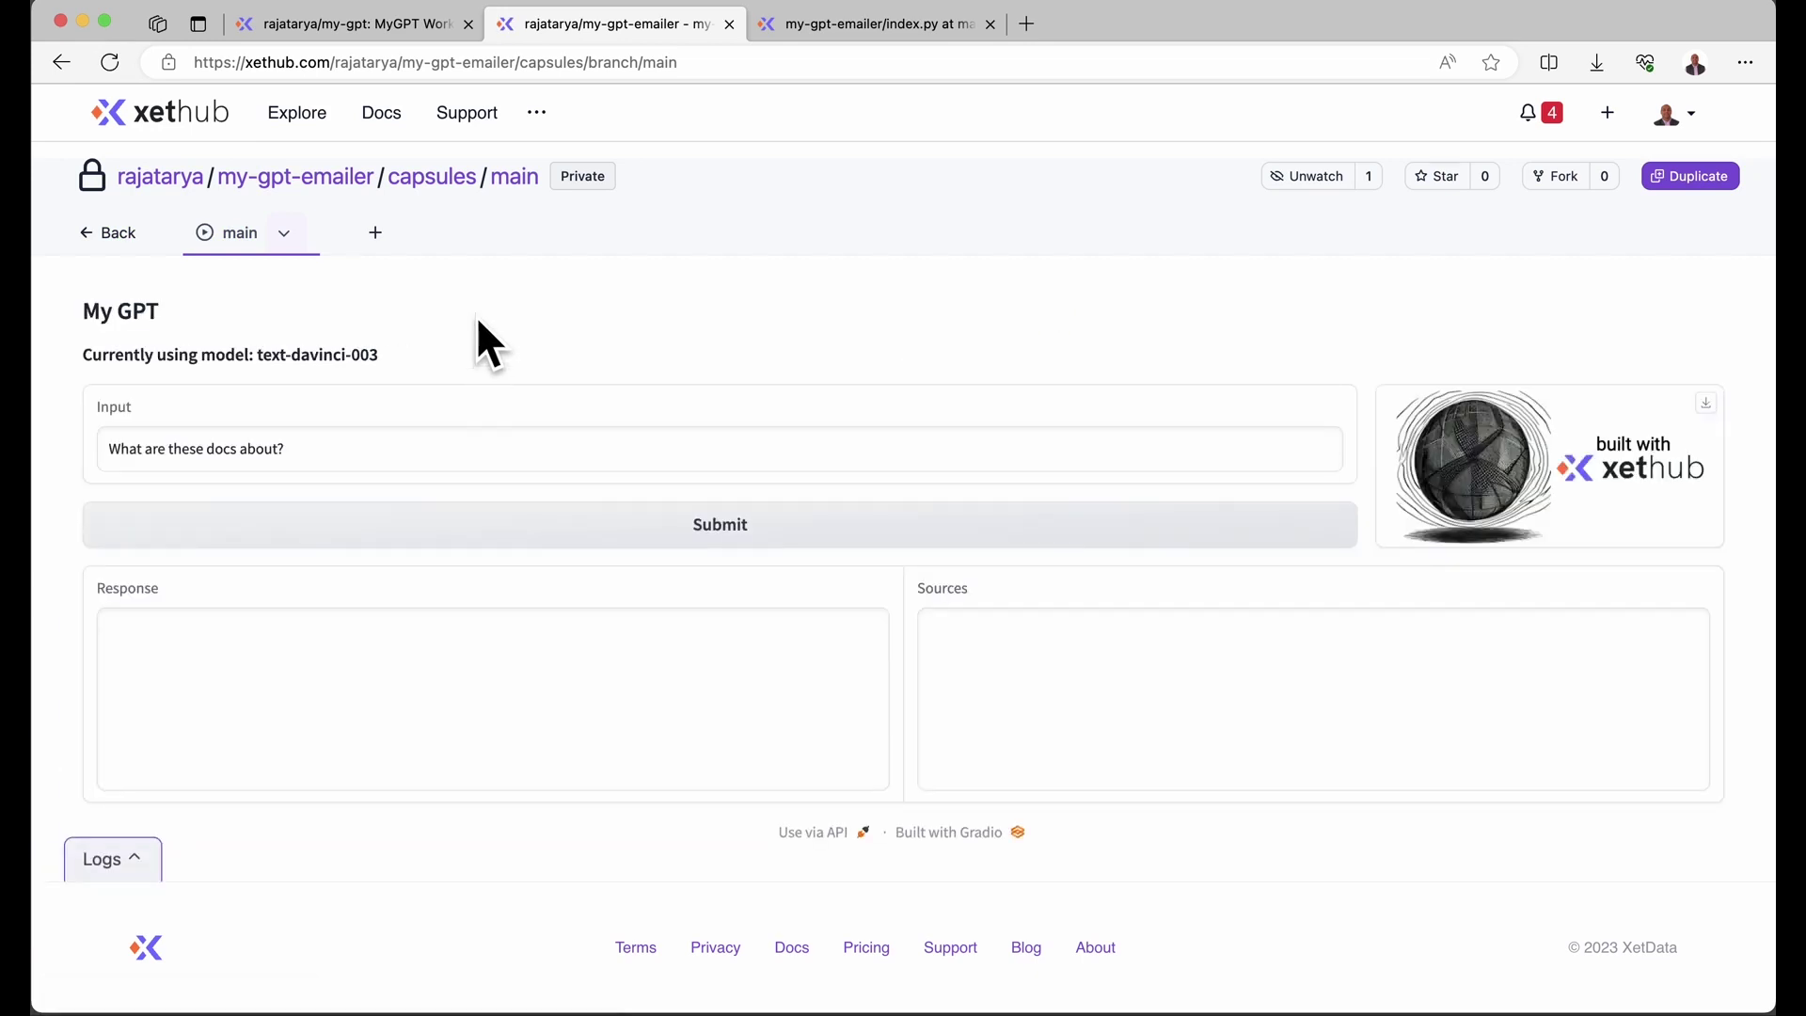
pyautogui.click(134, 857)
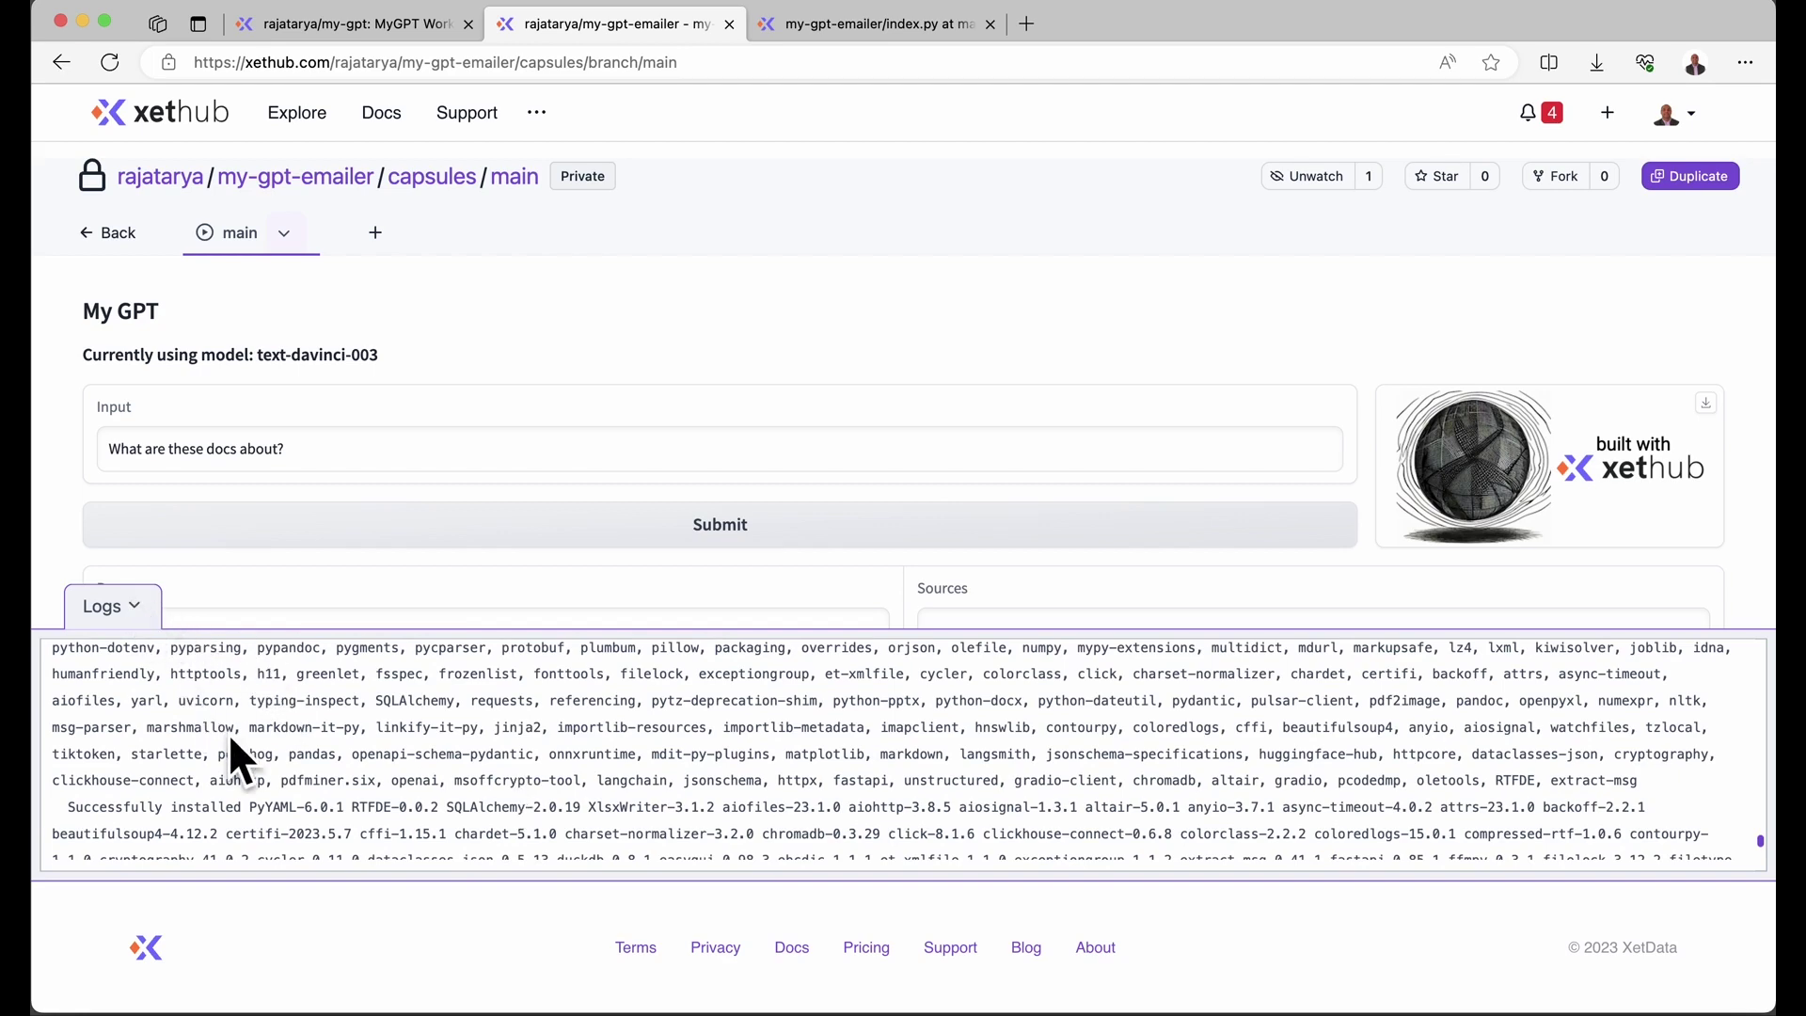
pyautogui.click(133, 607)
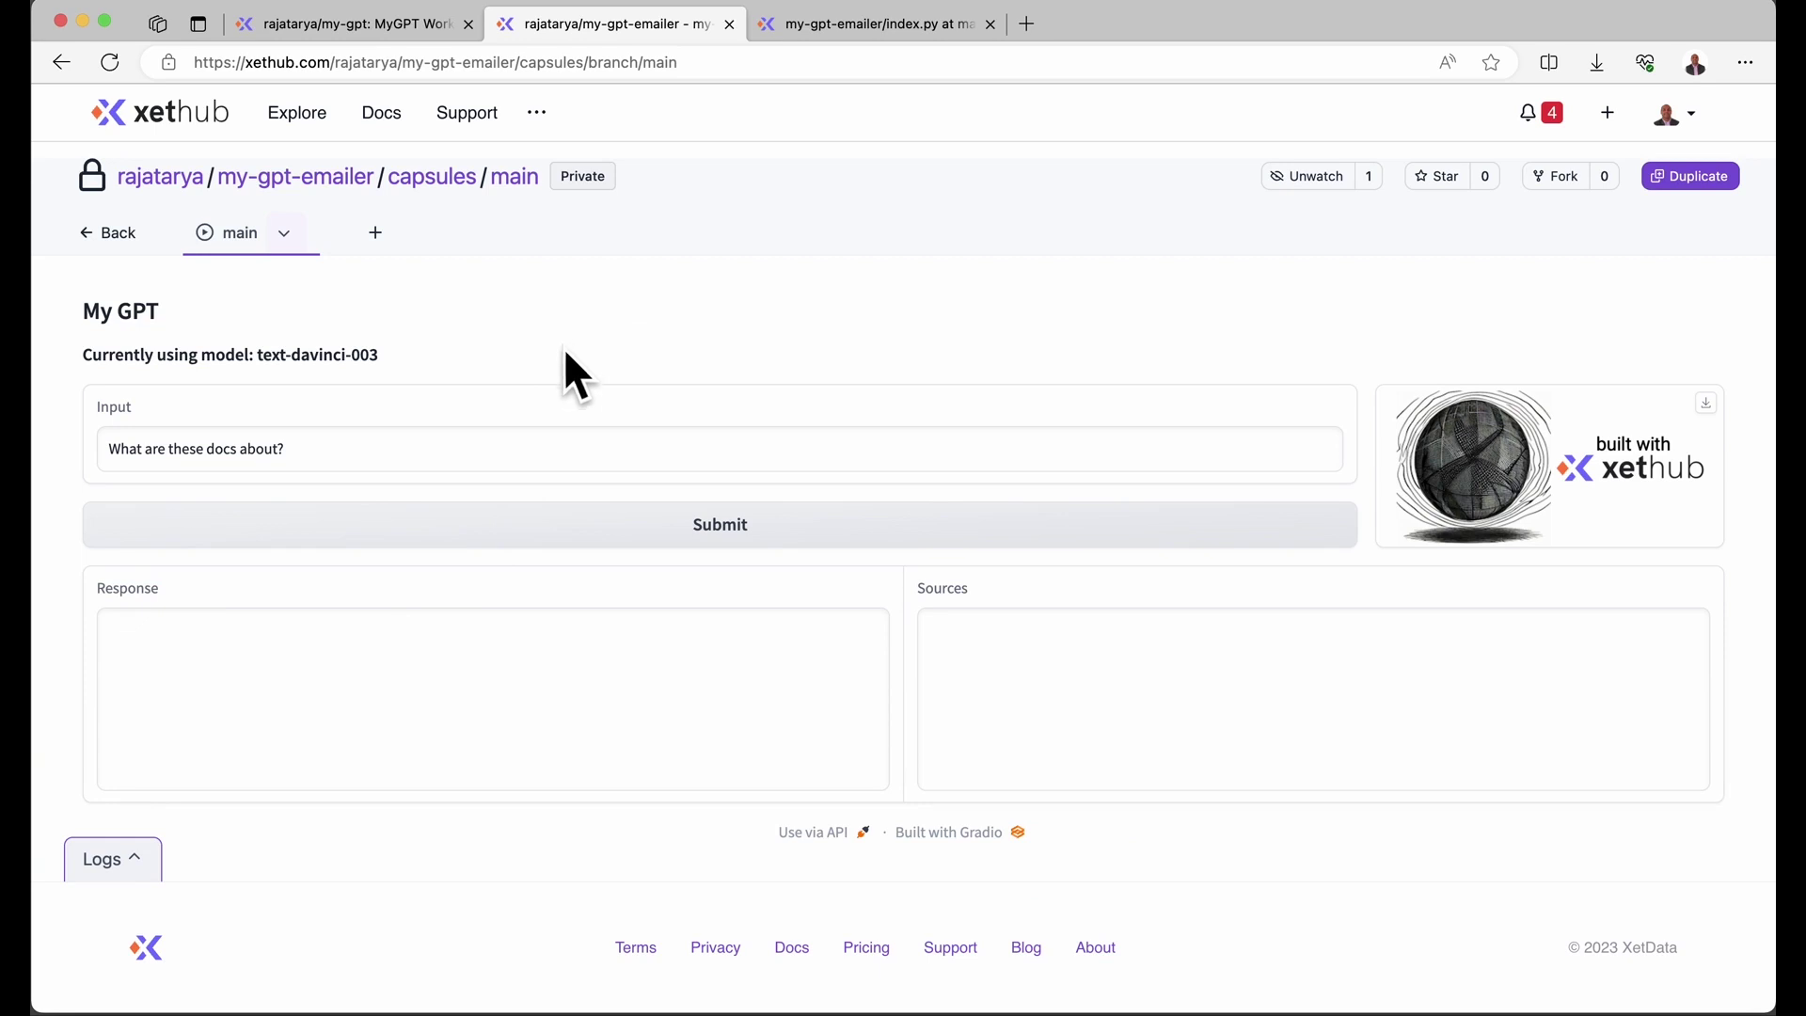
# Paste the prompt for an email urging an ML engineer to try XetHub, and submit it.
pyautogui.click(465, 449)
pyautogui.write('Write an email to an ML engineer encouraging them to try XetHub for their next project. Include the top 3 reasons to use XetHub as an ML engineer. Make sure the tone of the email is friendly and informative, including 3-5 emojis. Add a catchy subject line, and make sure the body of the email is less than 150 words.')
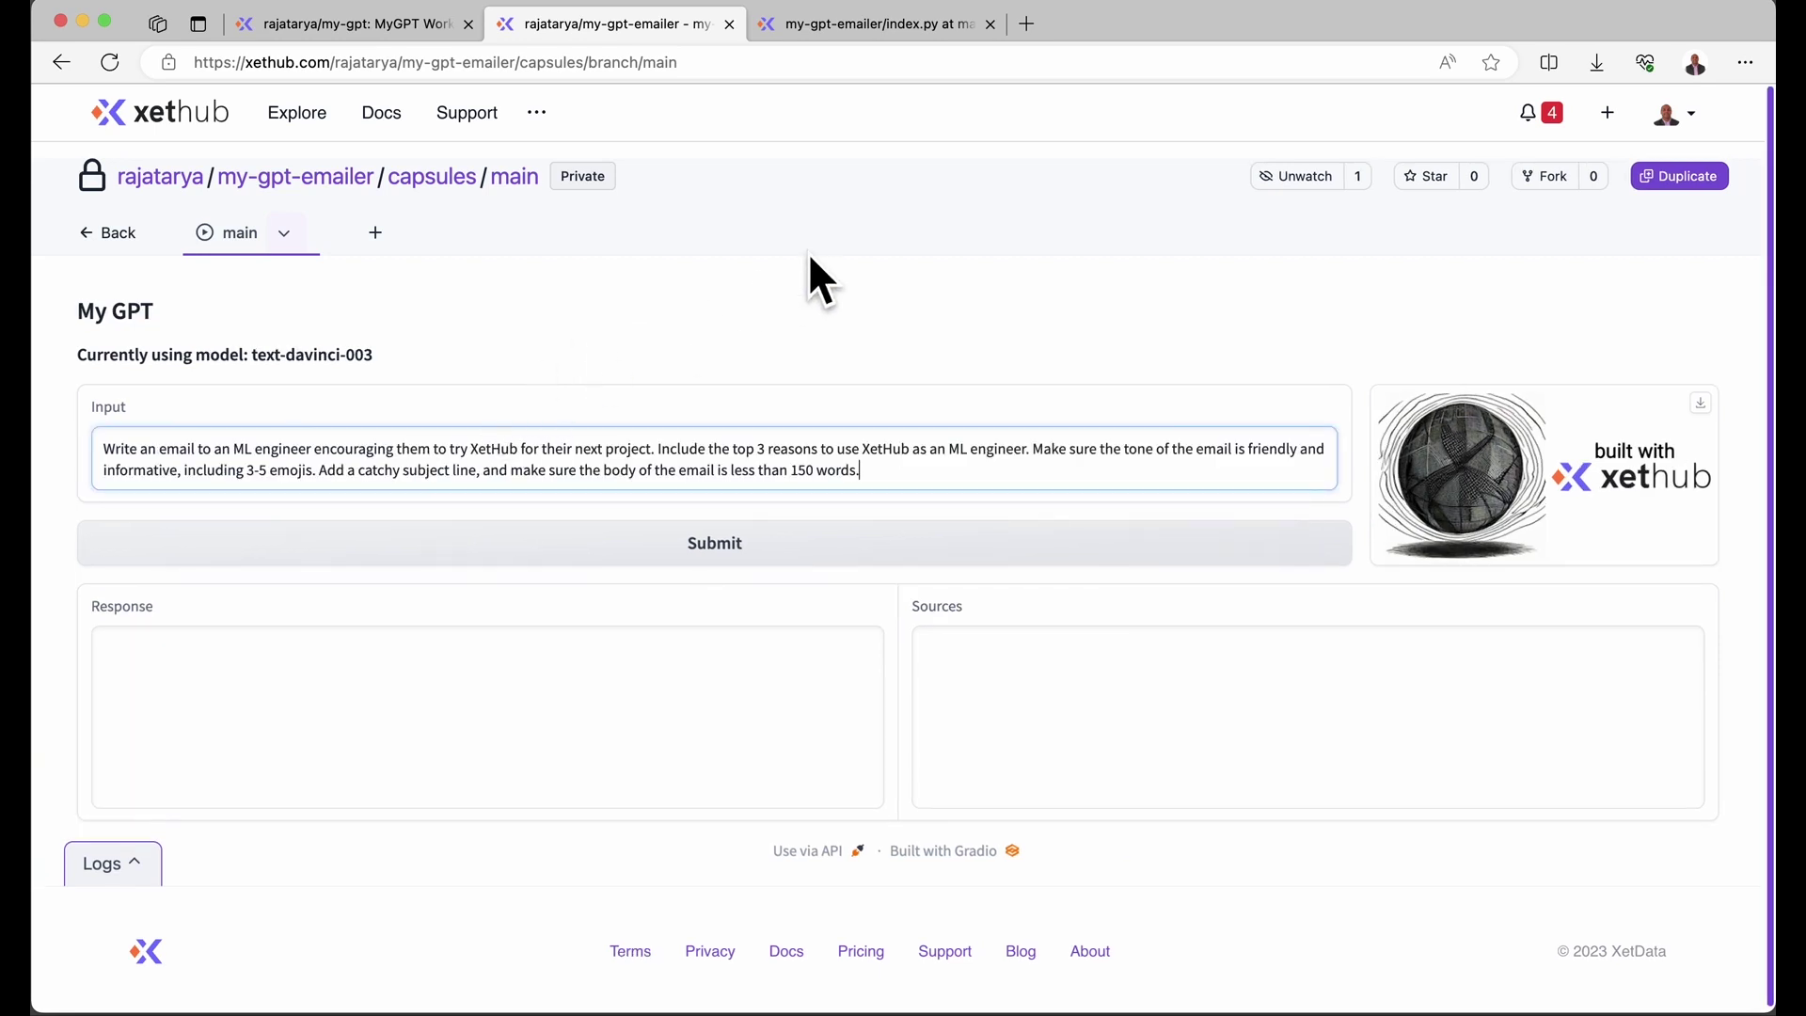
pyautogui.click(733, 550)
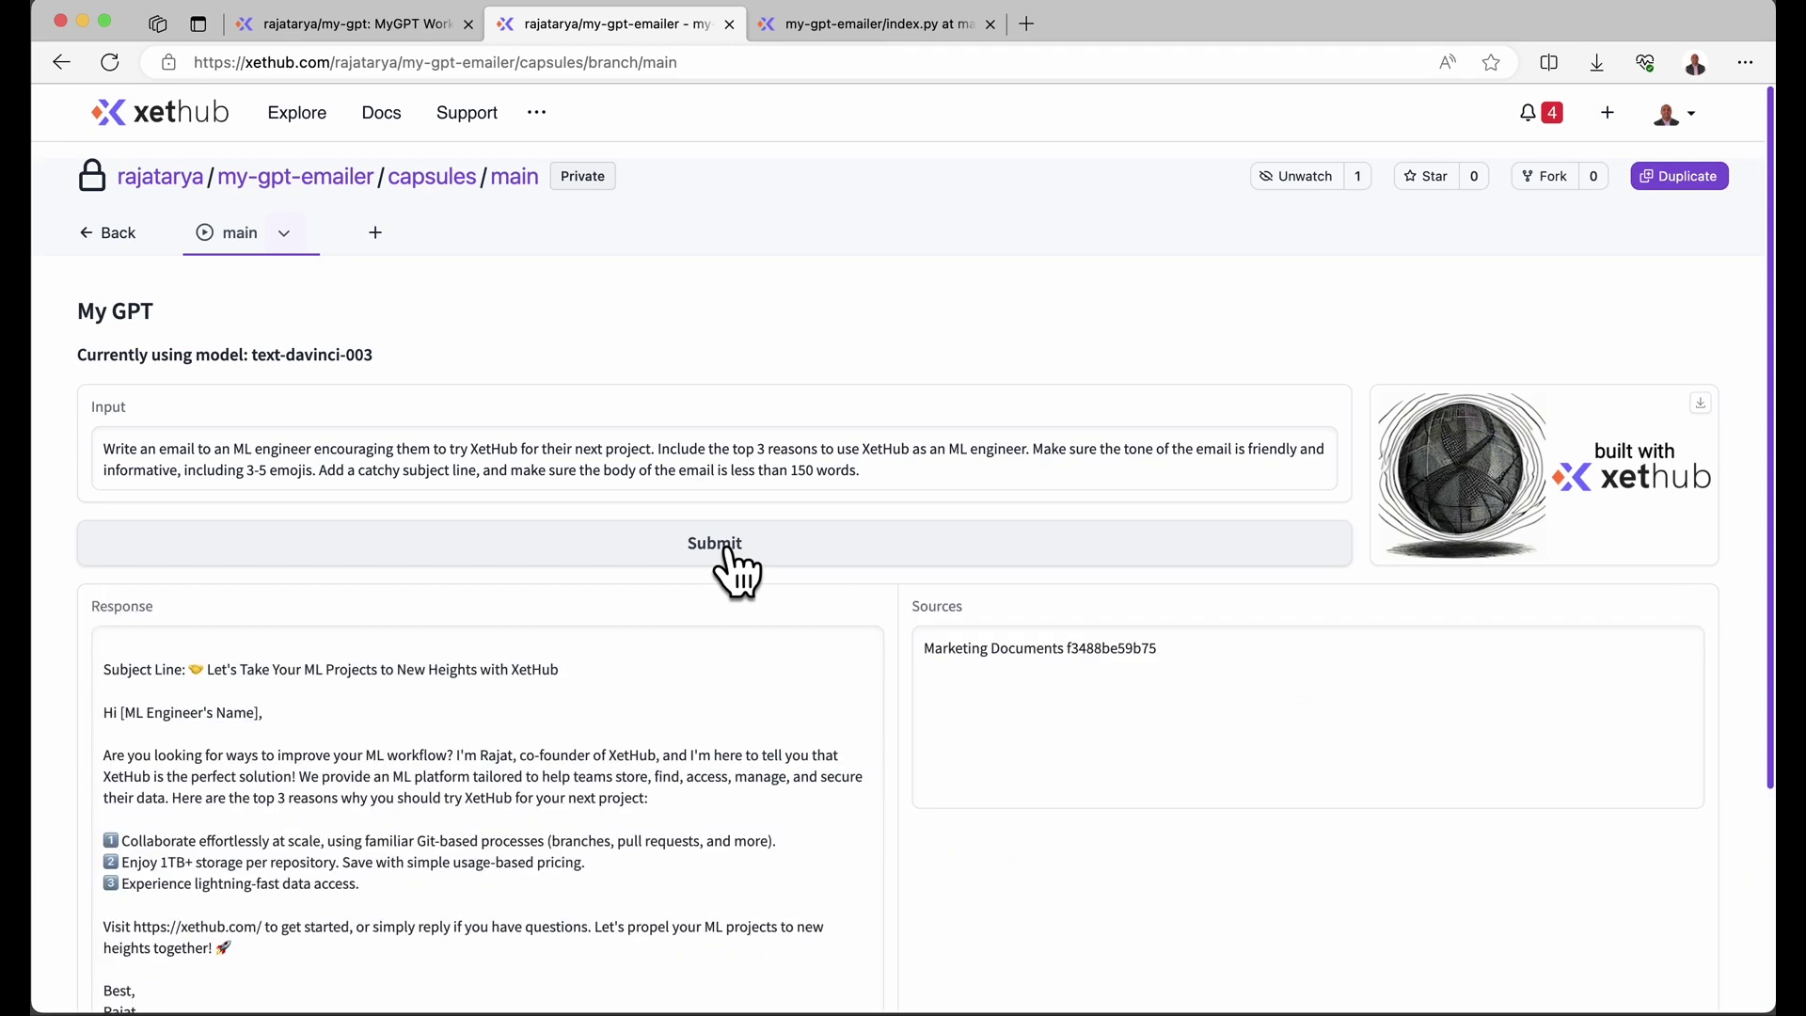
pyautogui.scroll(-2, 904, 847)
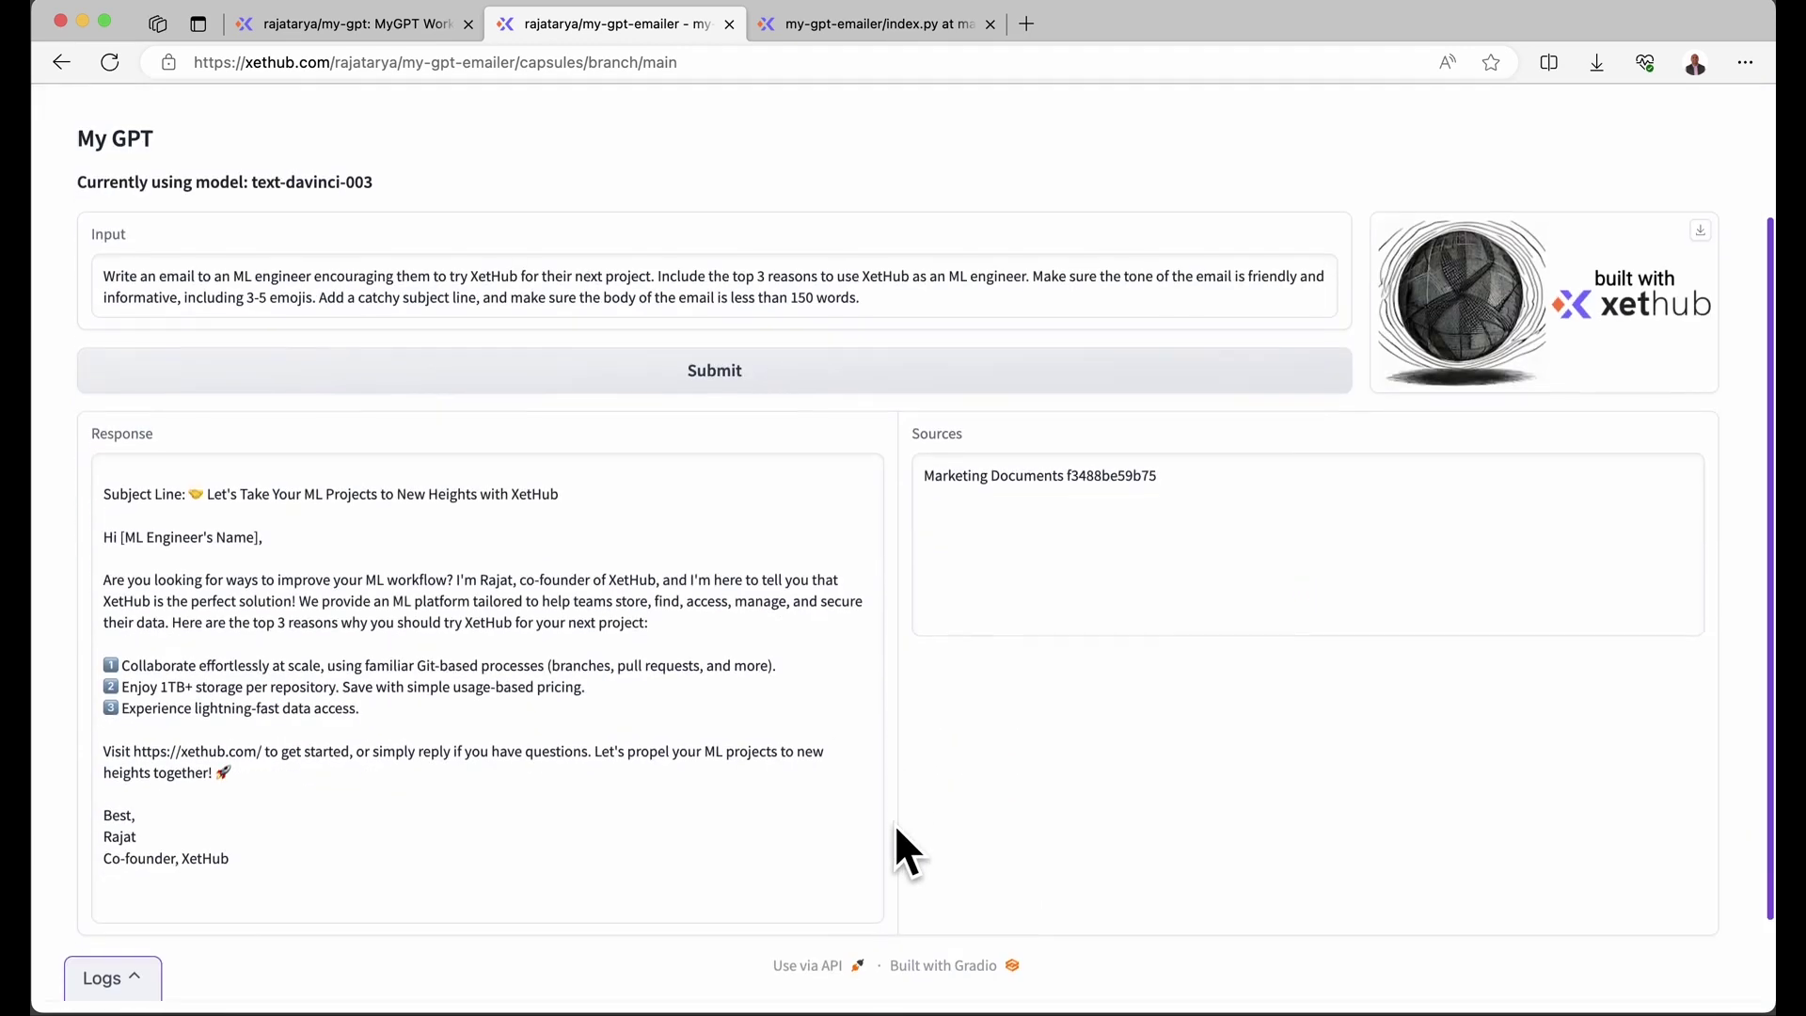
pyautogui.scroll(-1, 896, 828)
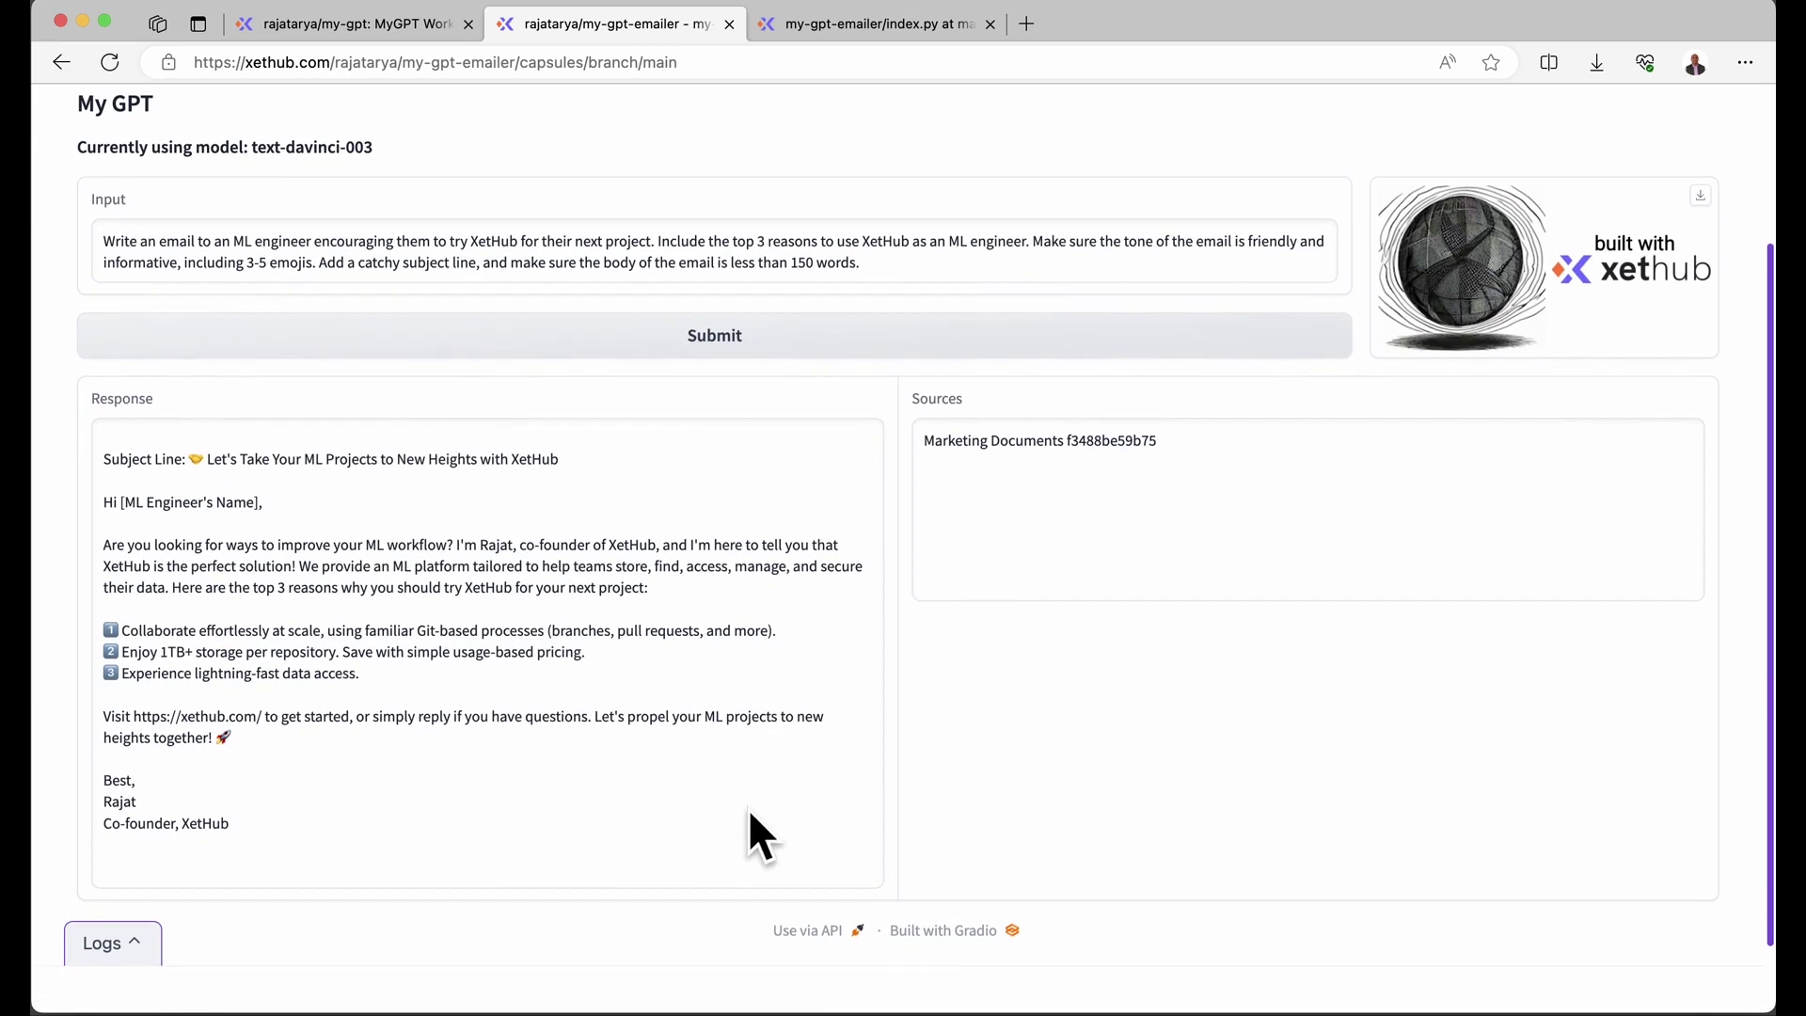
pyautogui.scroll(3, 919, 647)
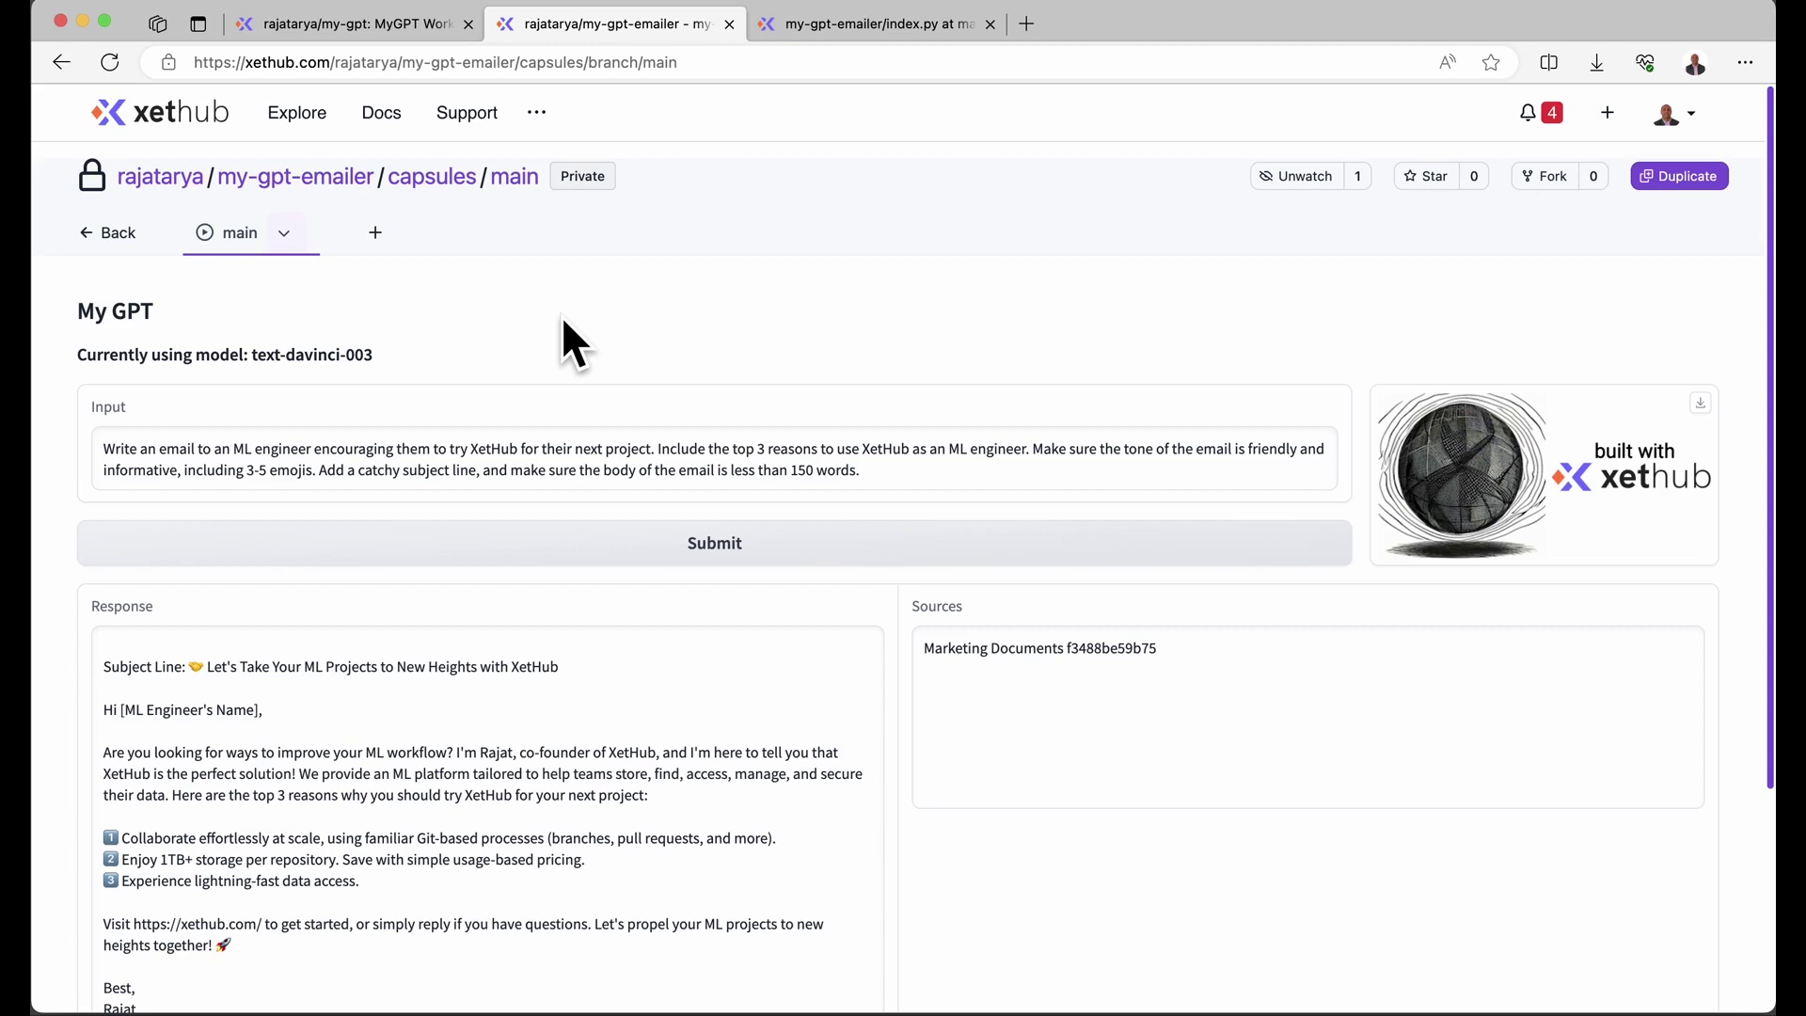
pyautogui.doubleClick(590, 175)
# Choose Share Capsule from the main capsule tab's menu and copy the link.
pyautogui.click(284, 233)
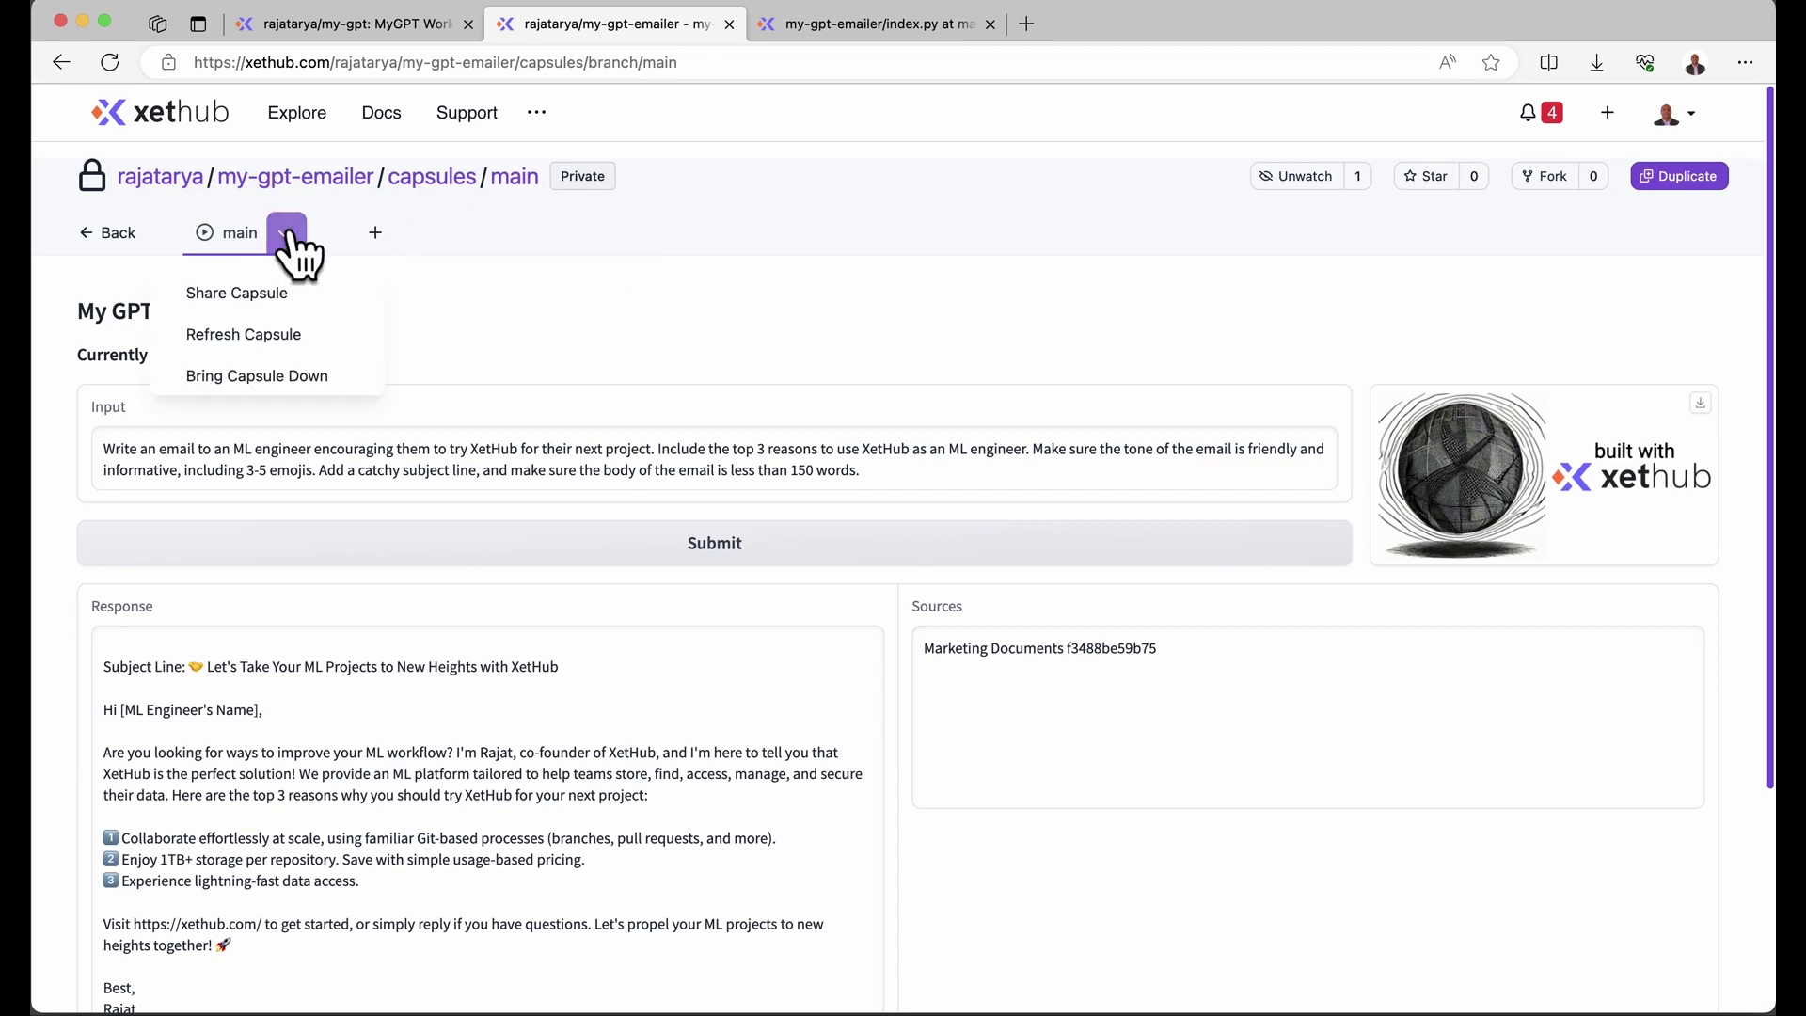
pyautogui.click(283, 304)
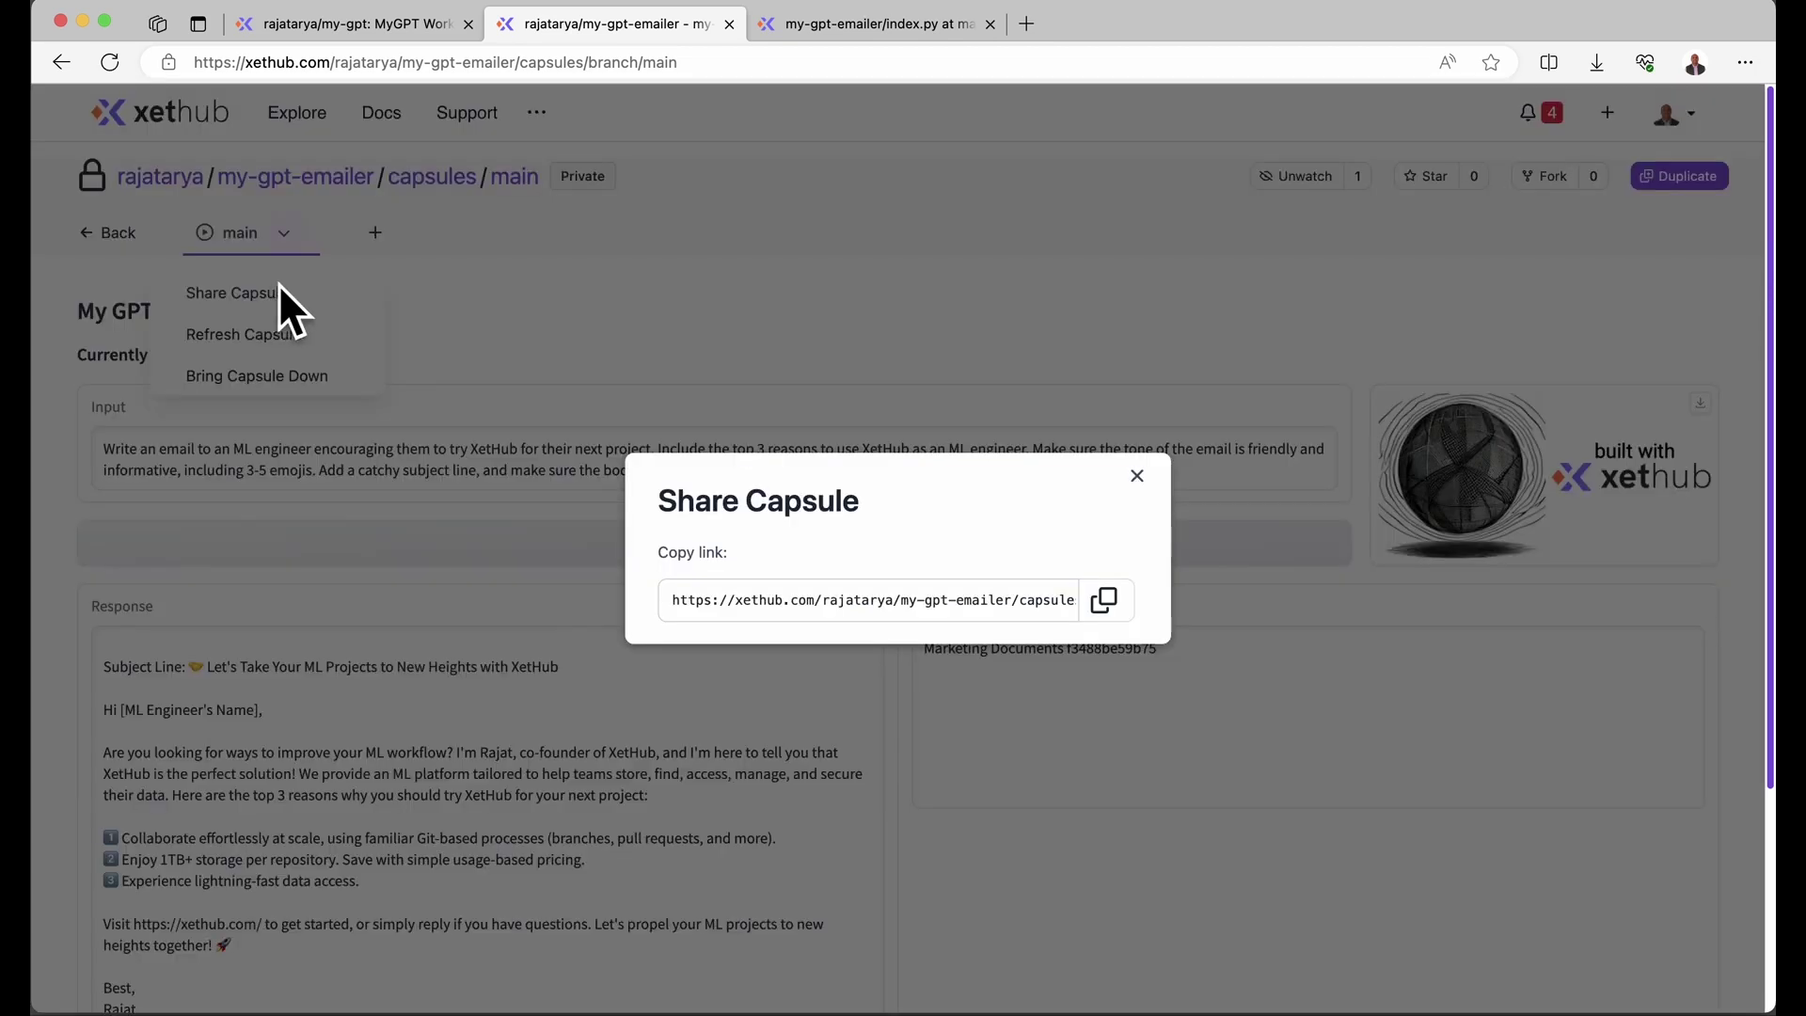
pyautogui.click(1107, 605)
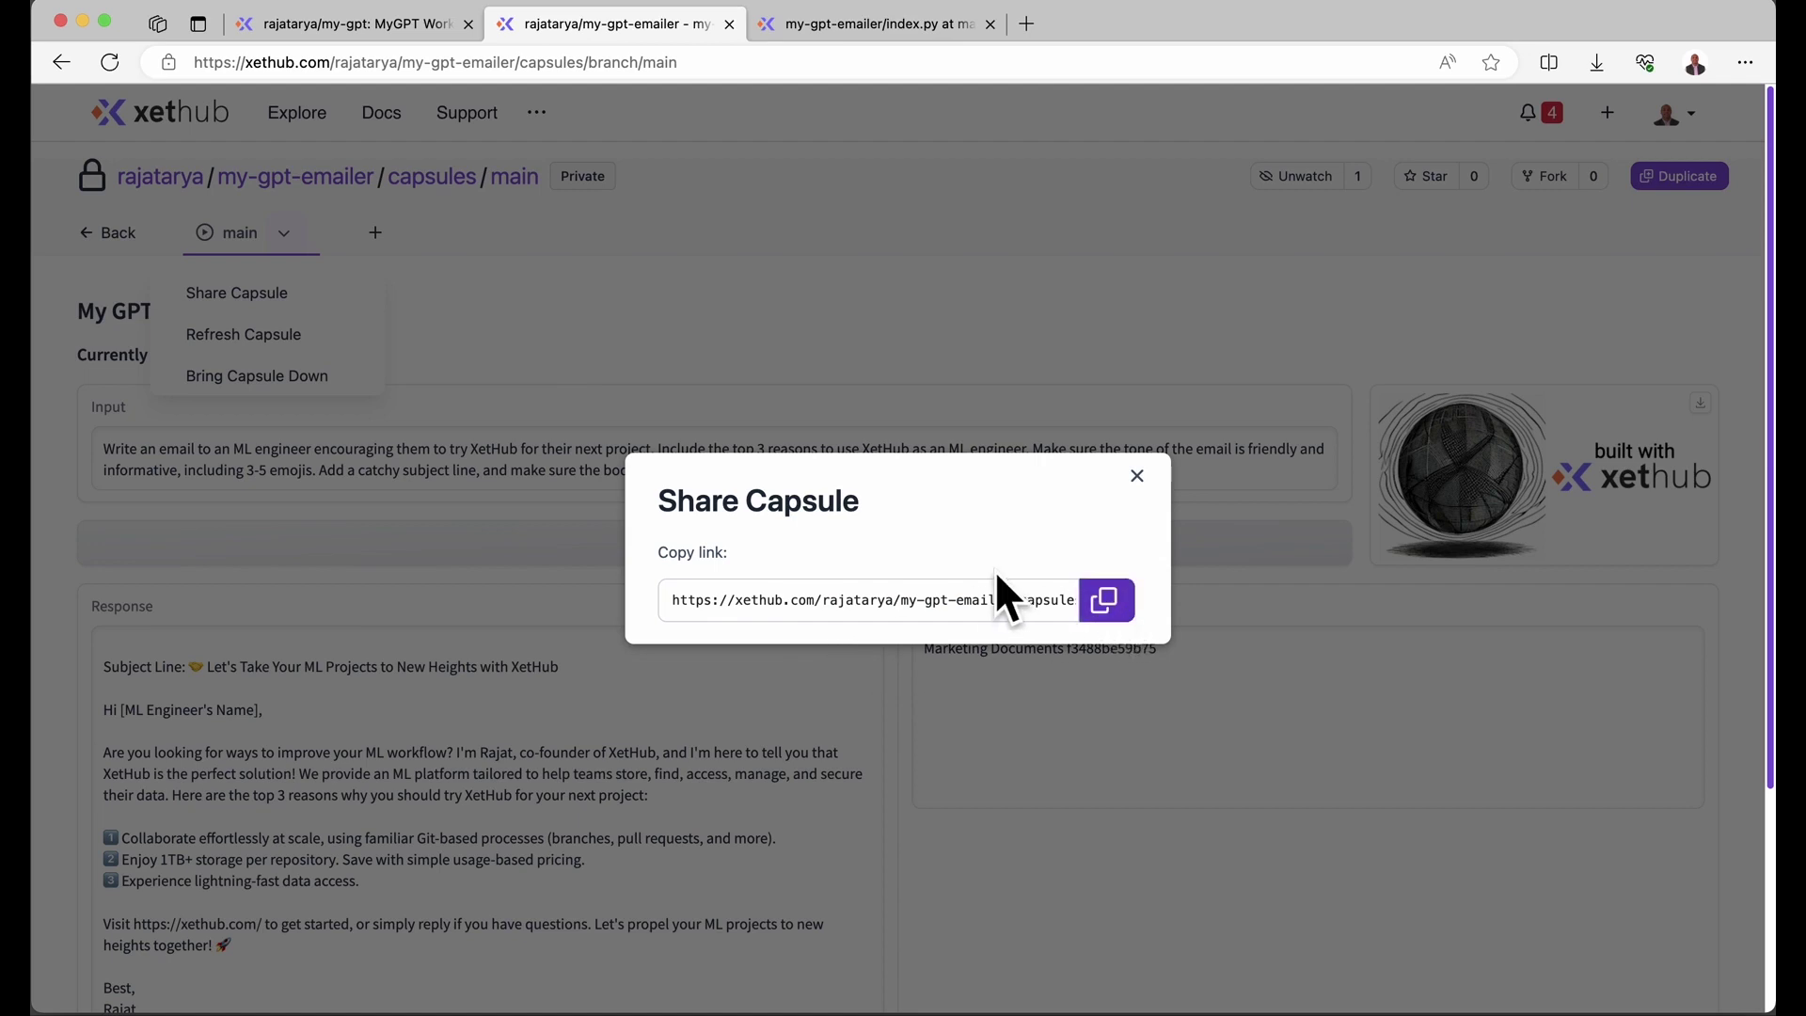